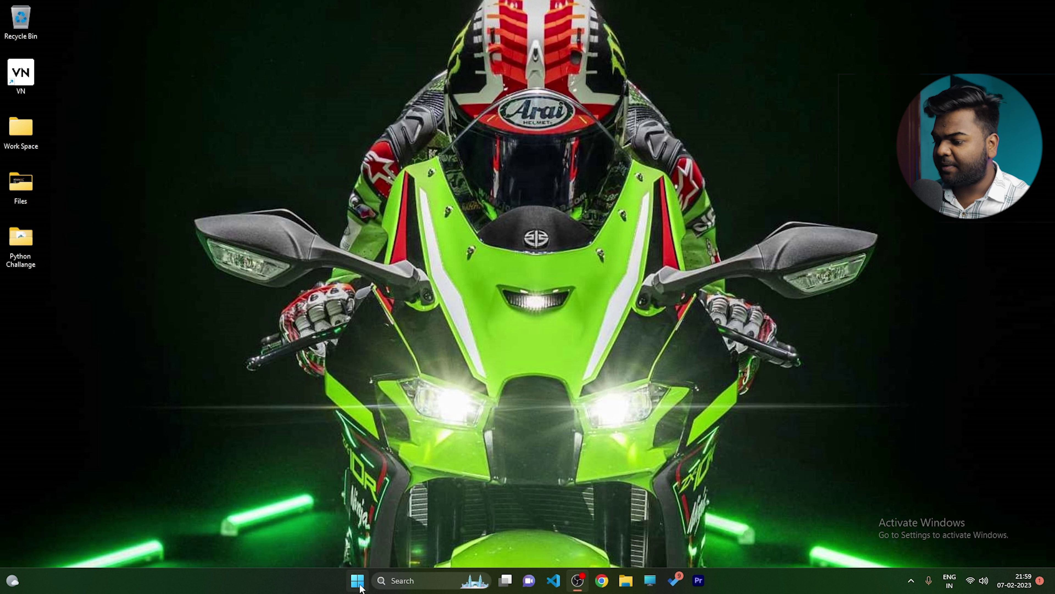
Step: Launch BlueStacks 5 and open Media Manager from the System apps folder
click(369, 575)
click(505, 189)
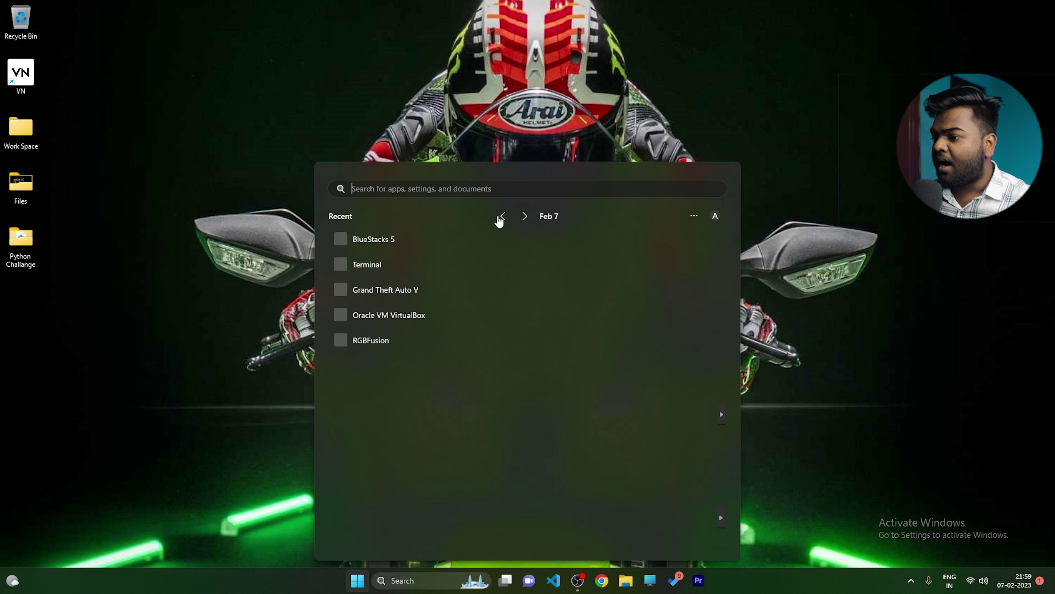
click(346, 239)
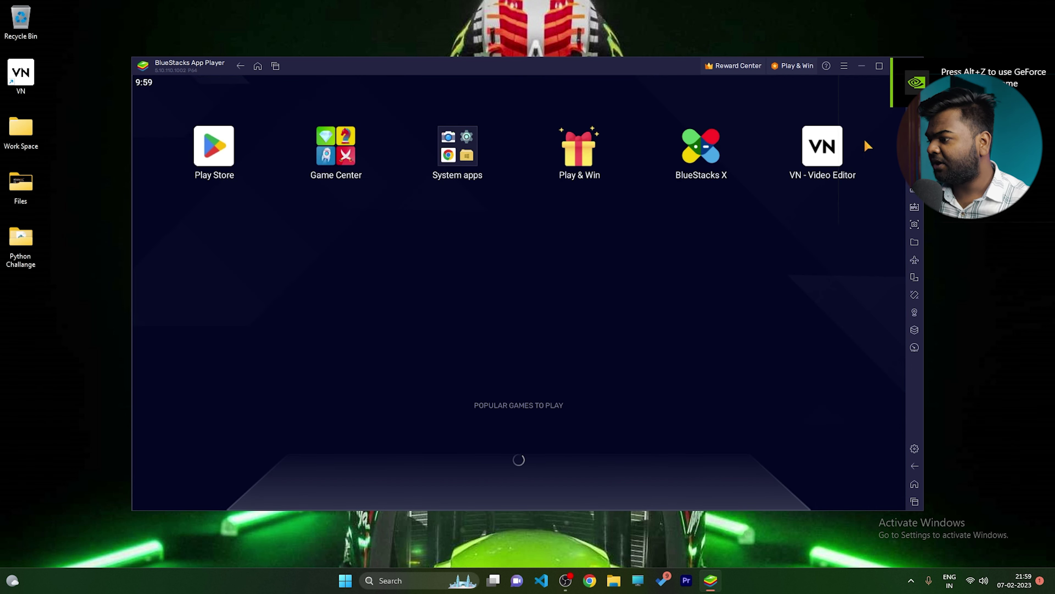
click(466, 162)
click(541, 270)
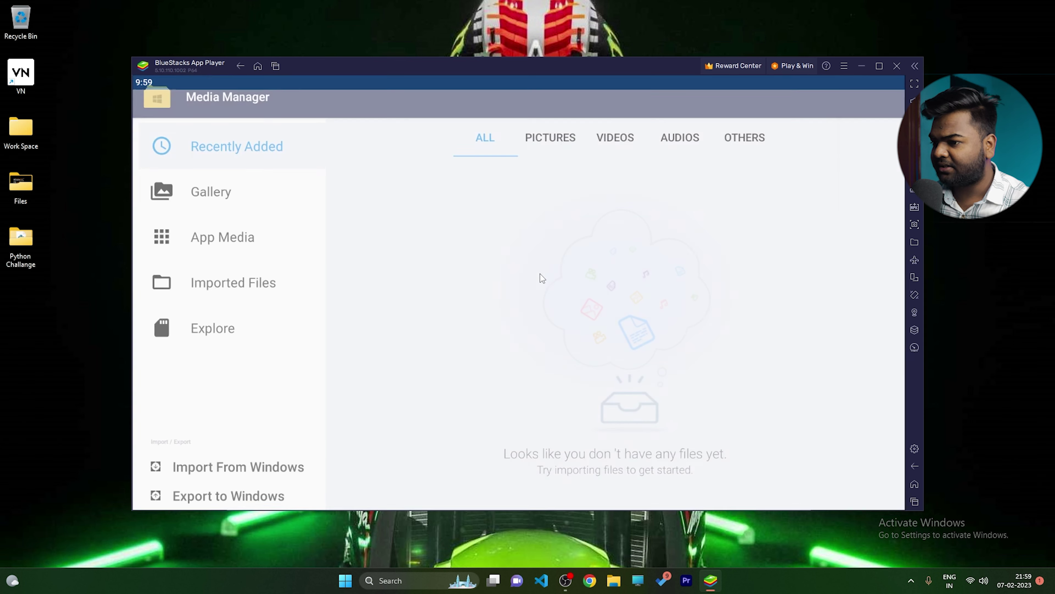
Step: Import the video MVI_2294.MP4 from the "editing channel" folder in Windows
click(260, 477)
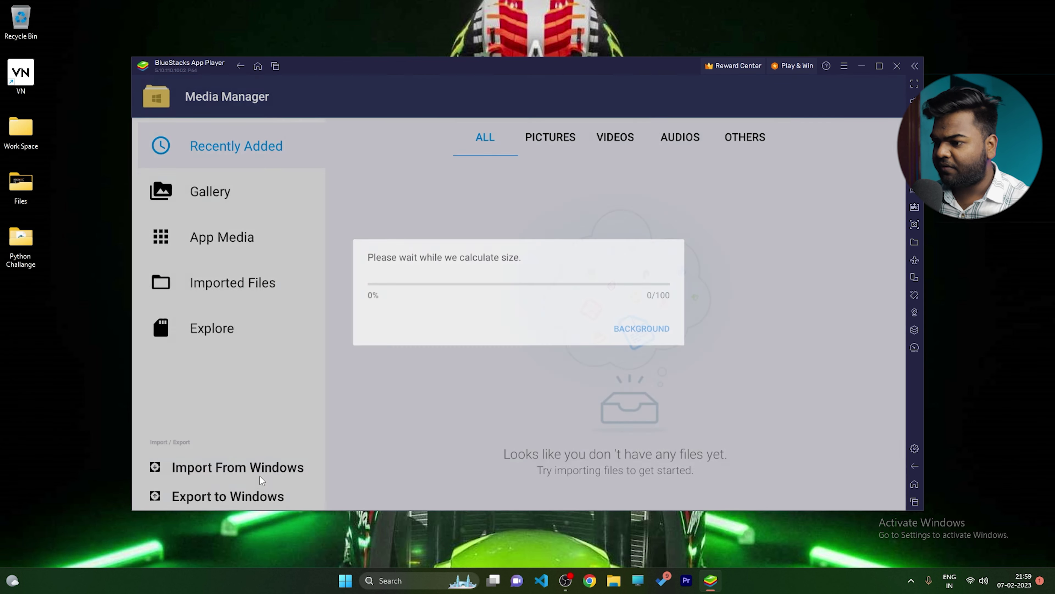
scroll(189, 274, down, 1)
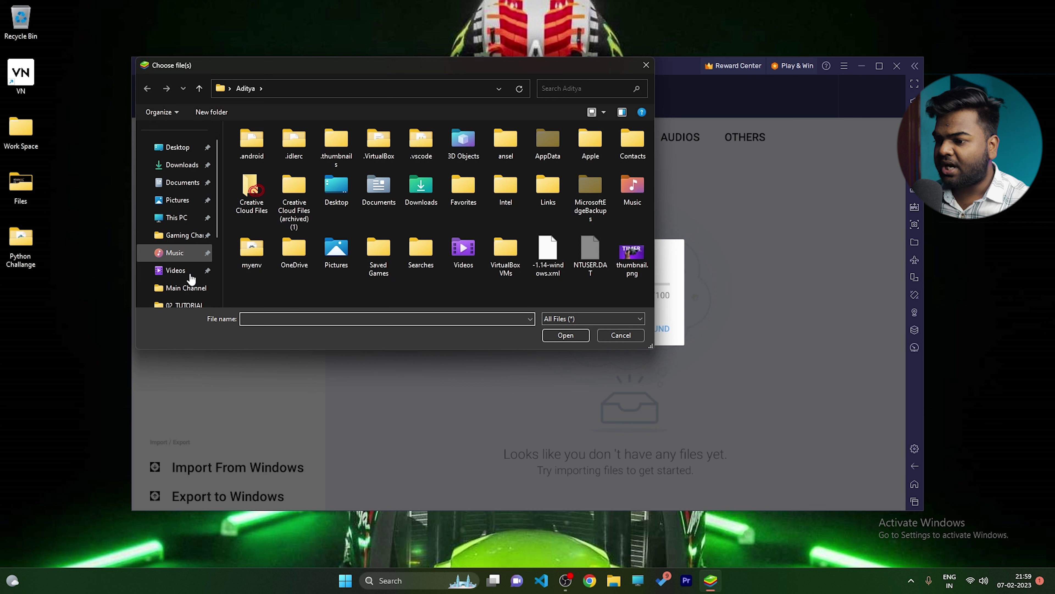
scroll(192, 300, down, 2)
click(199, 304)
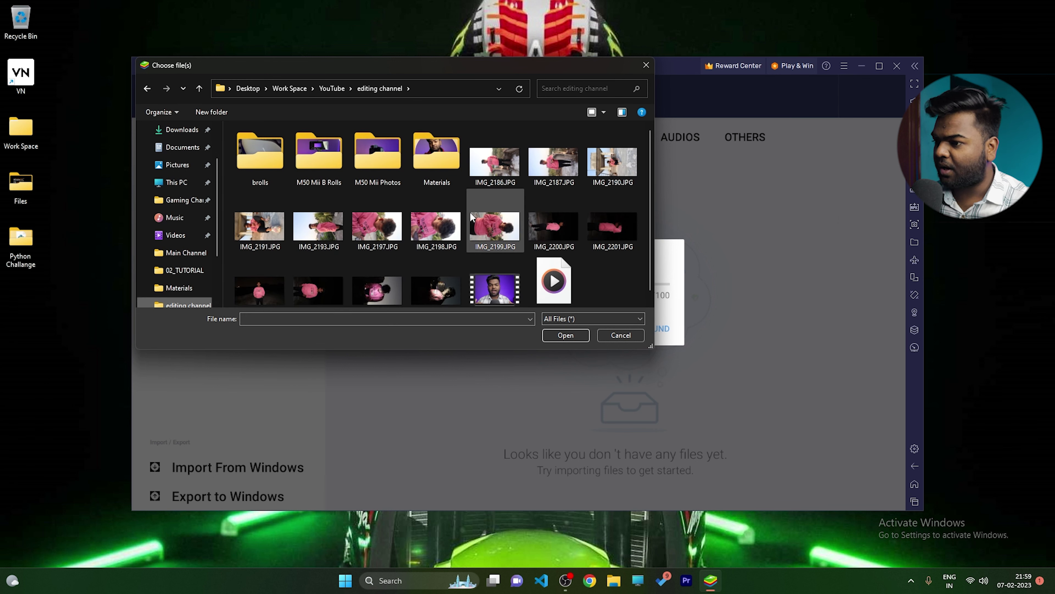
click(495, 289)
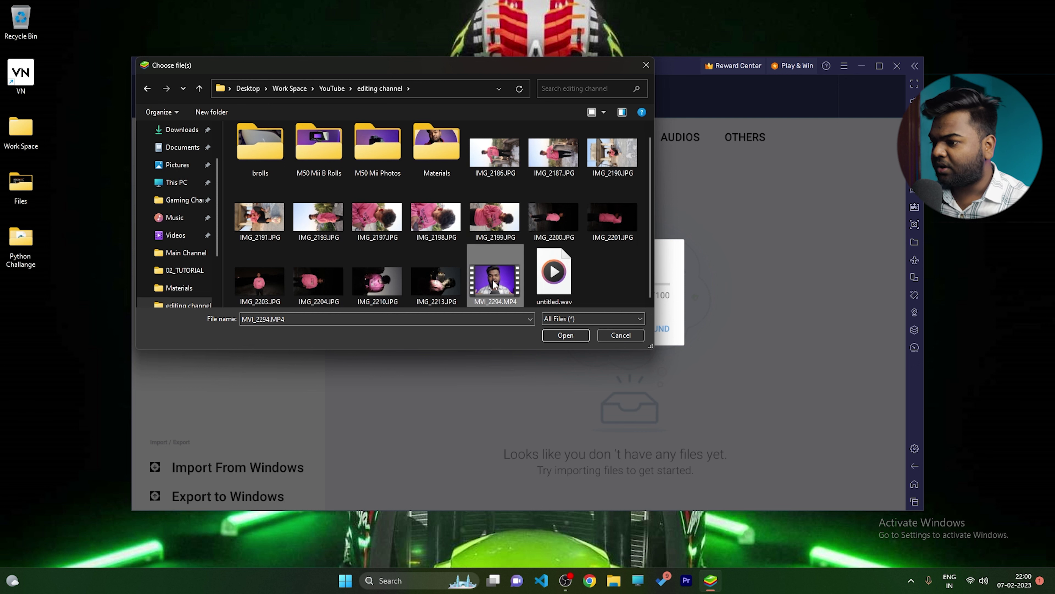
click(557, 335)
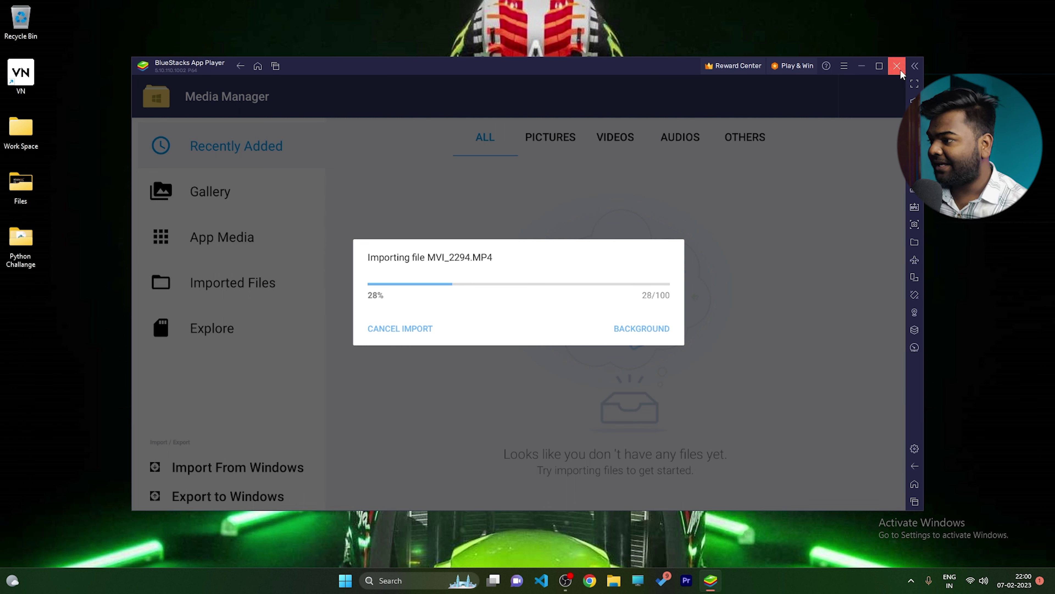
Step: Leave full-screen view and exit Media Manager, confirming the exit
click(915, 83)
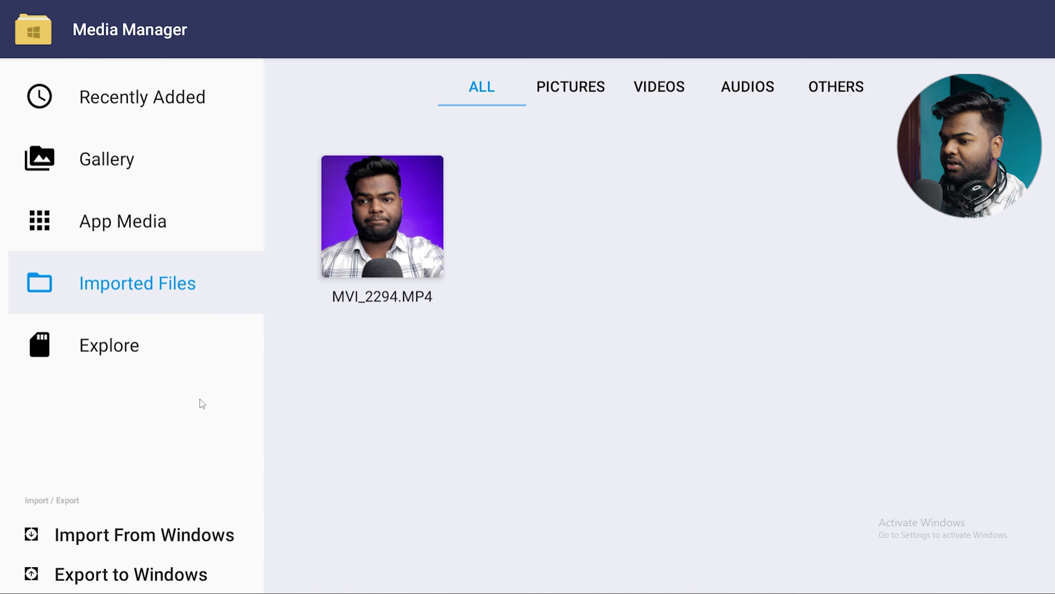
key(F11)
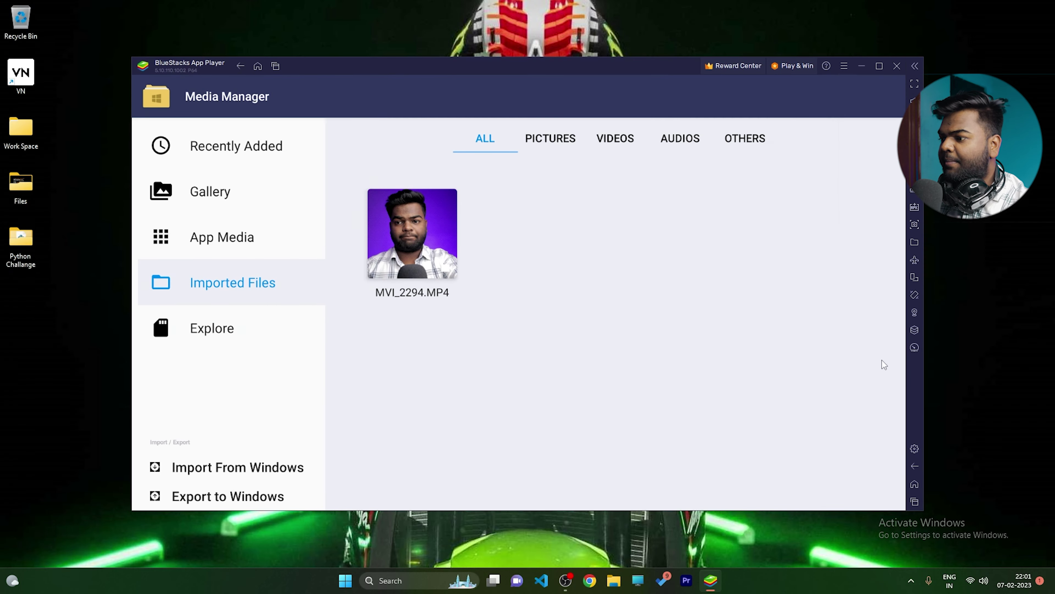
click(915, 468)
click(914, 467)
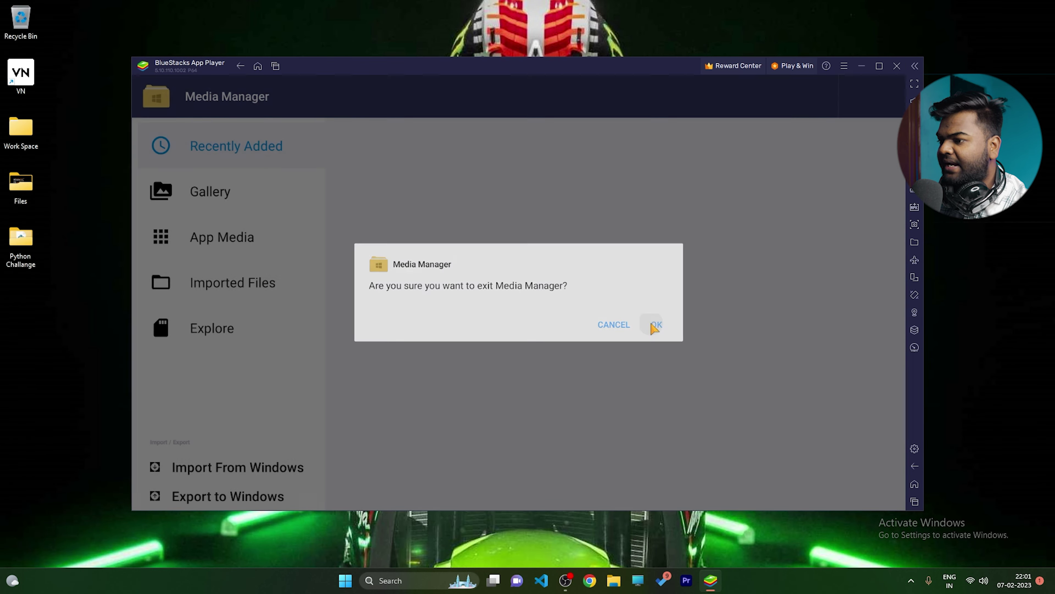
click(655, 326)
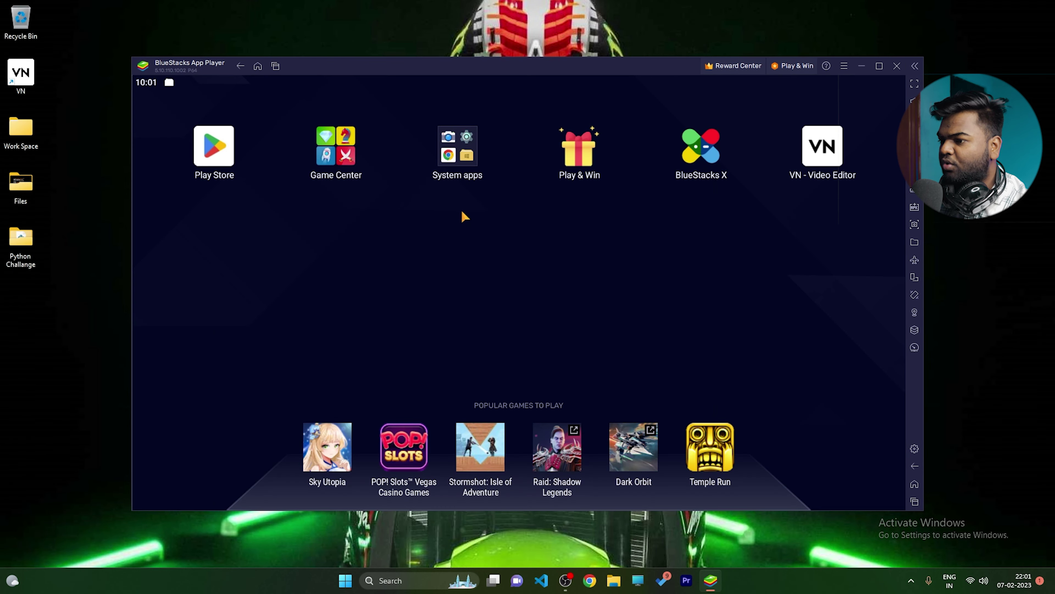
Step: Open VN - Video Editor in full screen and create a new project with the imported video clip
click(836, 147)
click(914, 84)
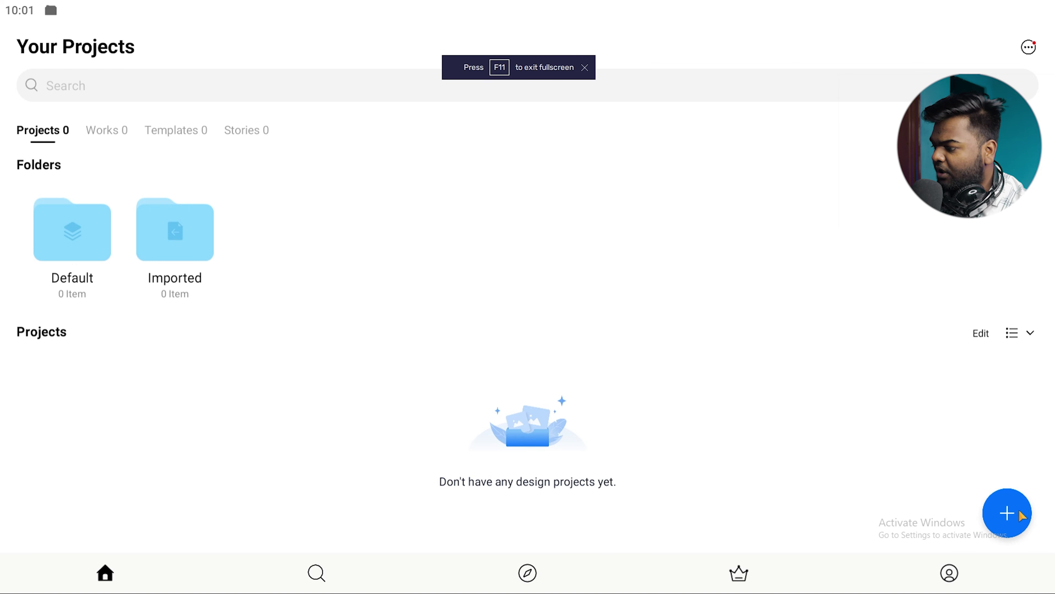
click(1004, 511)
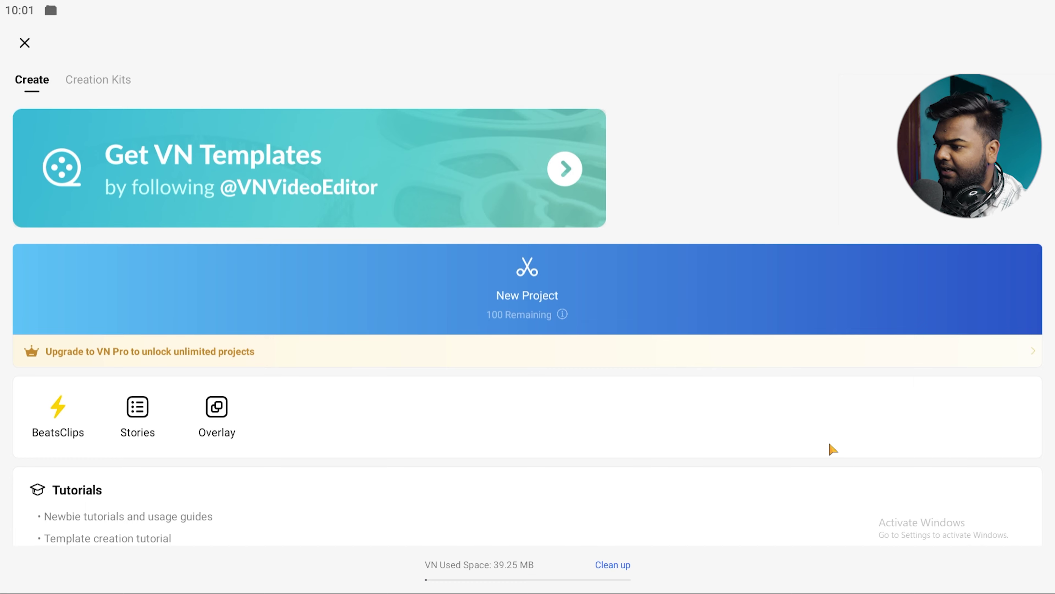
click(500, 297)
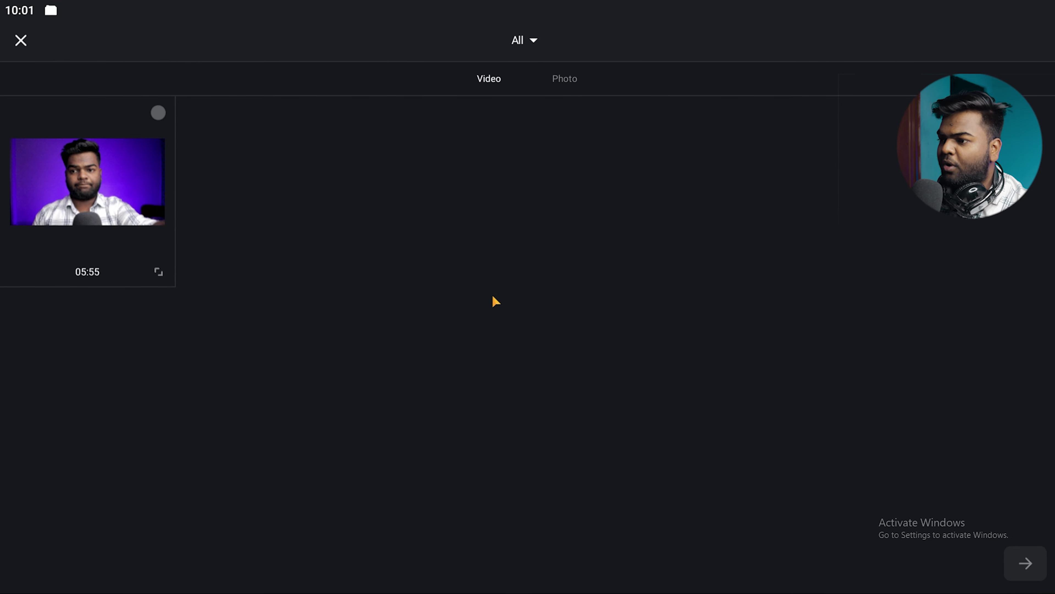
click(158, 113)
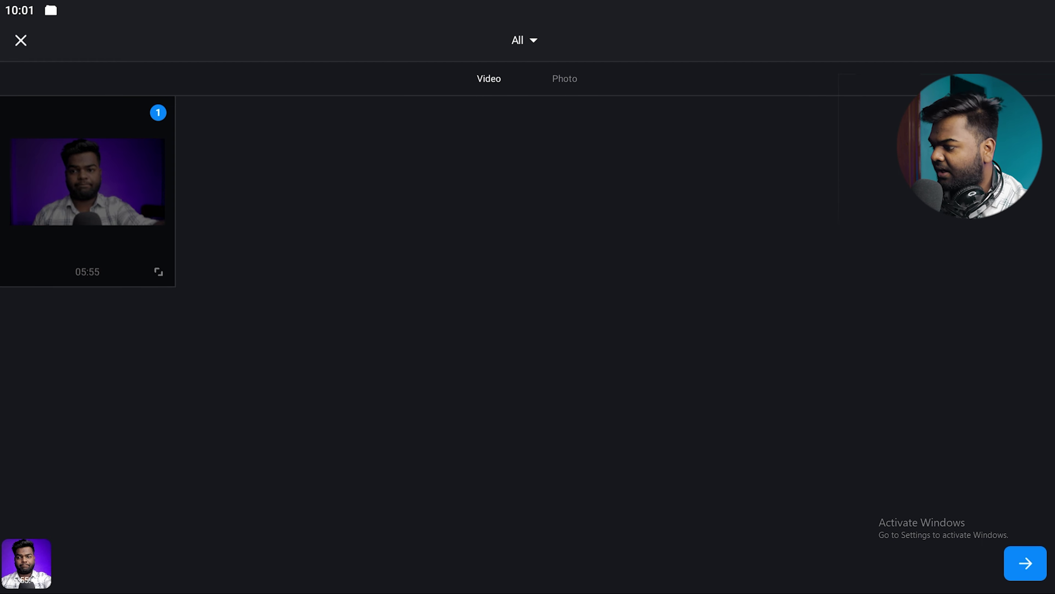
click(1043, 562)
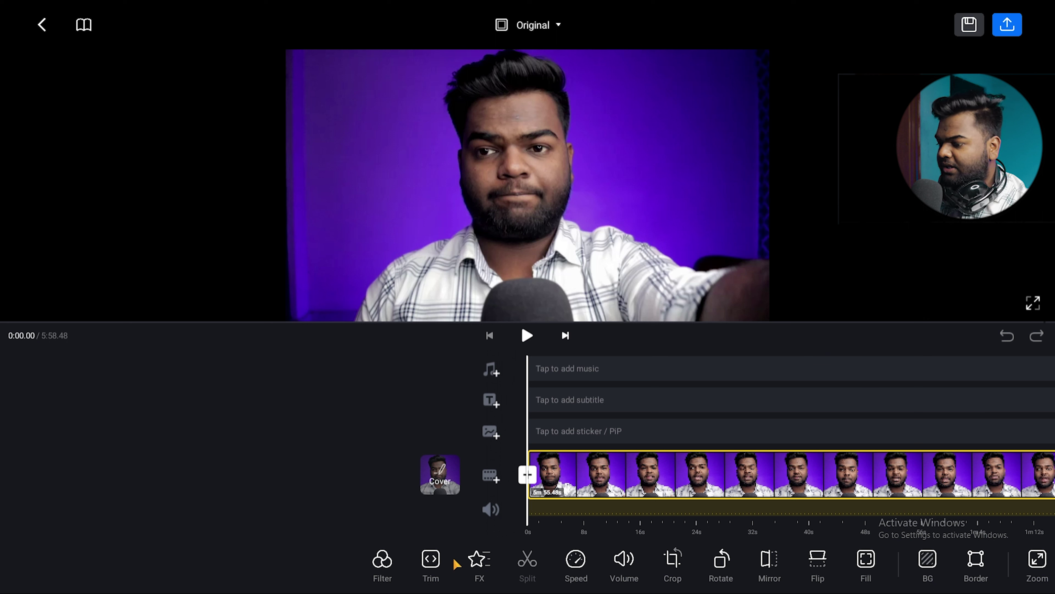
Step: Open the clip's filter adjustments and set the exposure to +3
drag(1014, 567, 603, 580)
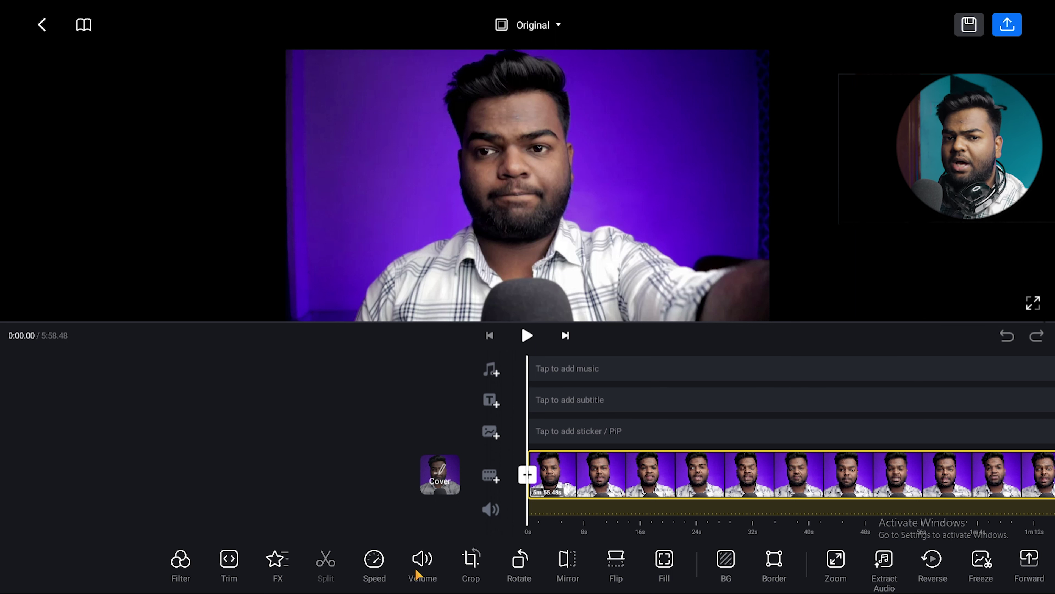
click(185, 572)
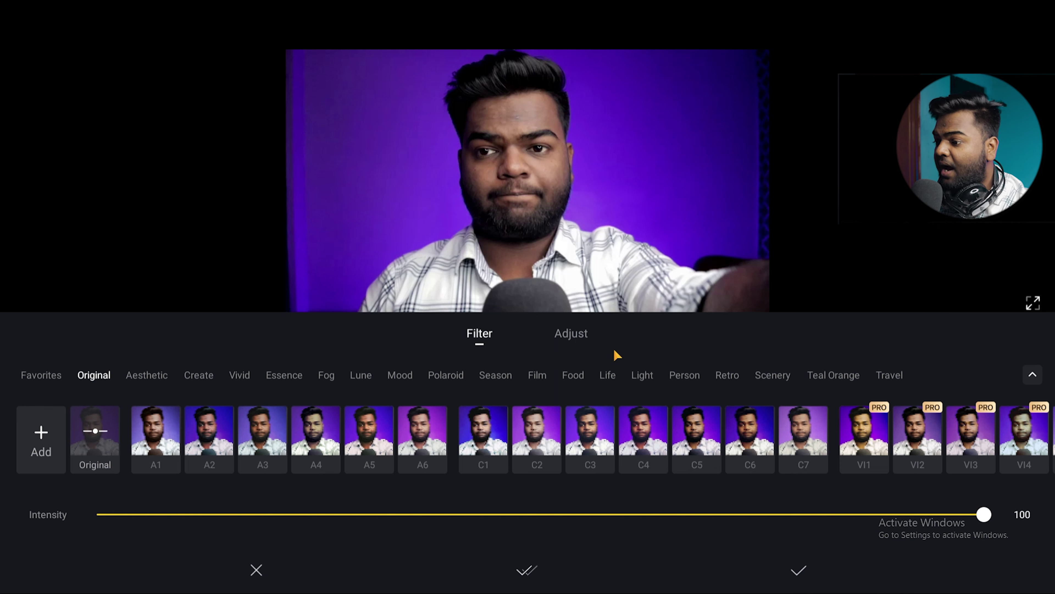
click(572, 335)
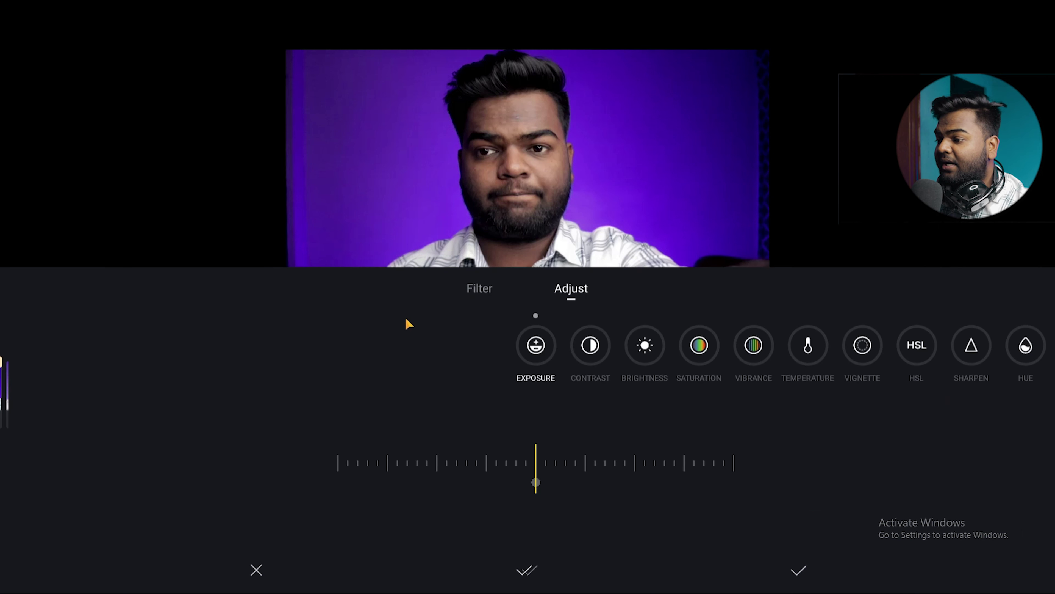
click(493, 299)
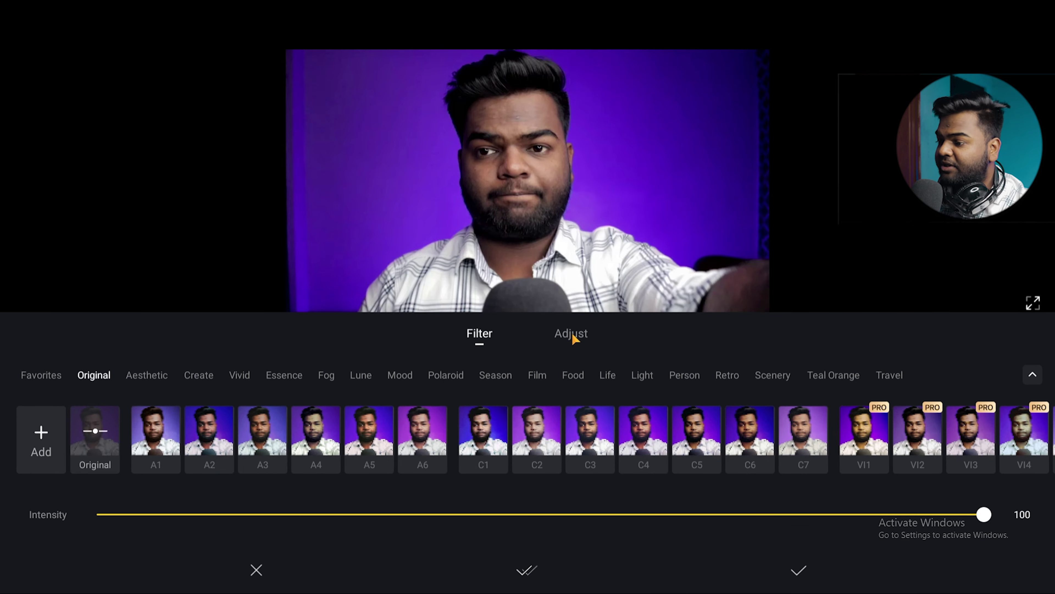
click(572, 335)
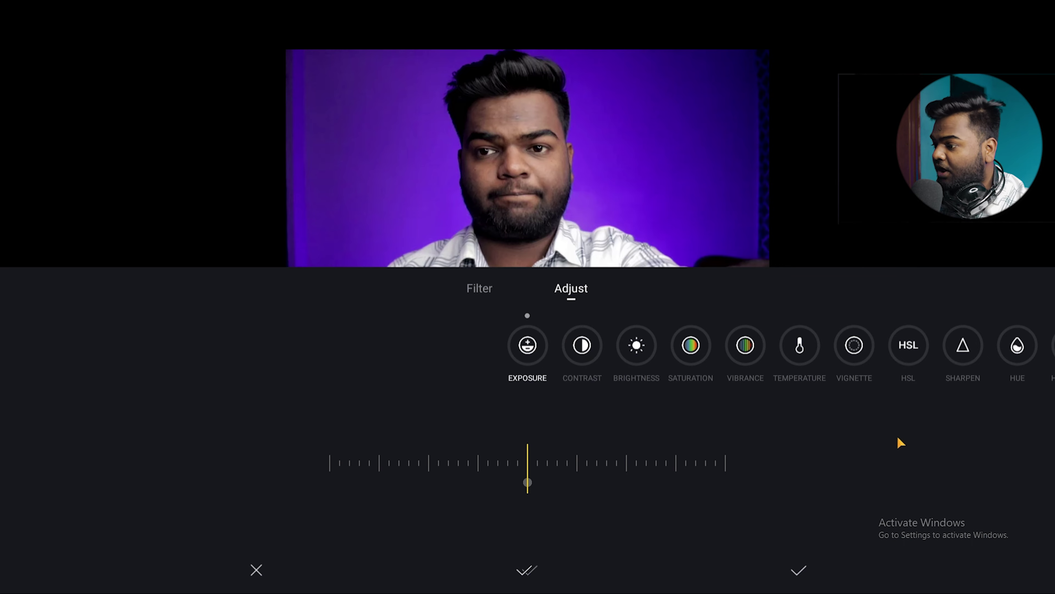
drag(1017, 349, 841, 353)
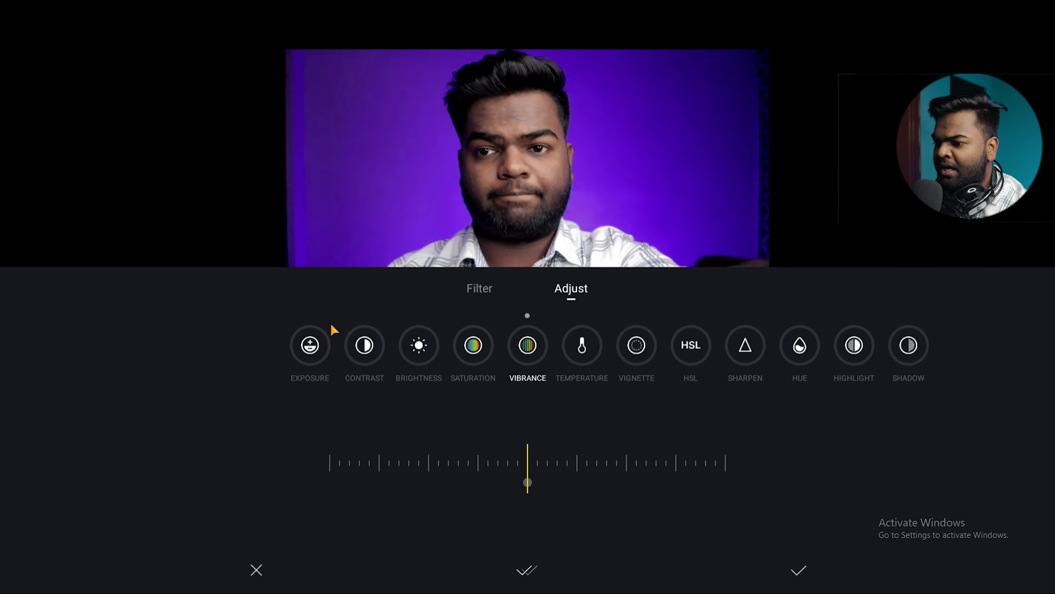
click(310, 346)
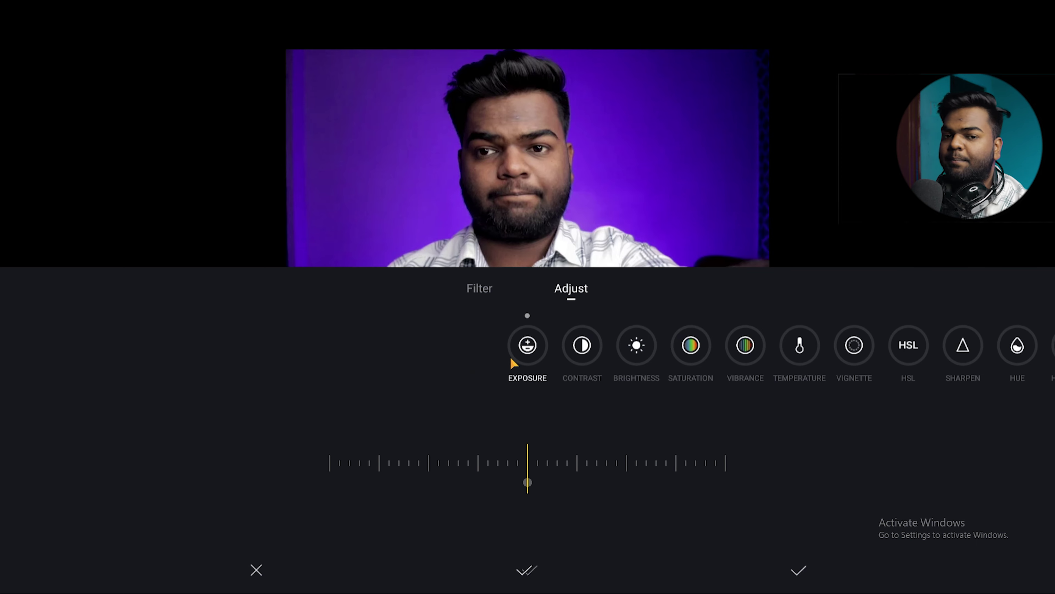
mouse_move(528, 483)
mouse_down()
mouse_move(509, 478)
mouse_move(595, 465)
mouse_move(527, 462)
mouse_up()
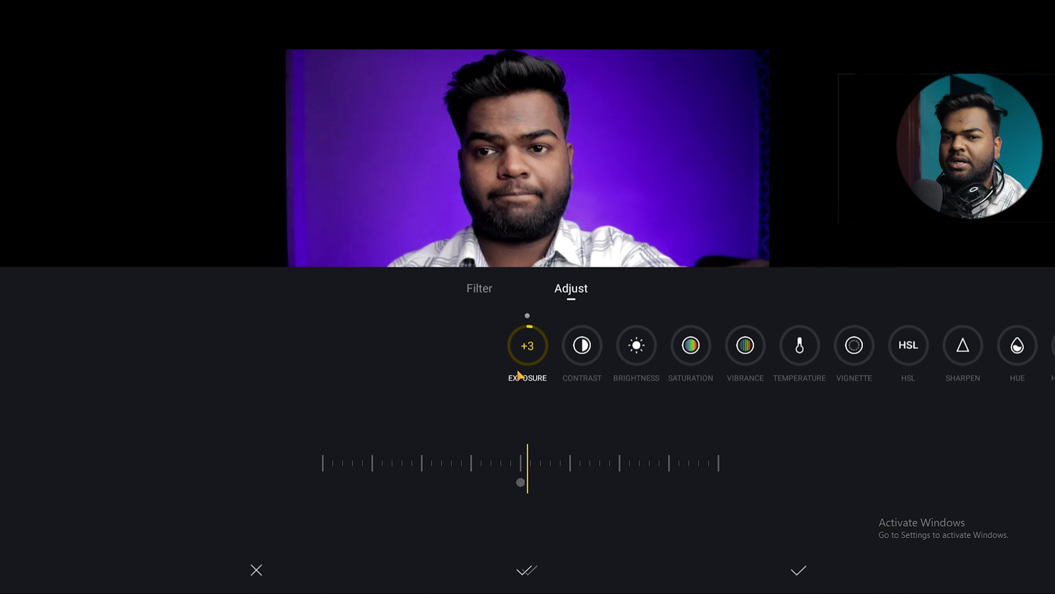
Step: Set the clip's contrast to +26
click(579, 342)
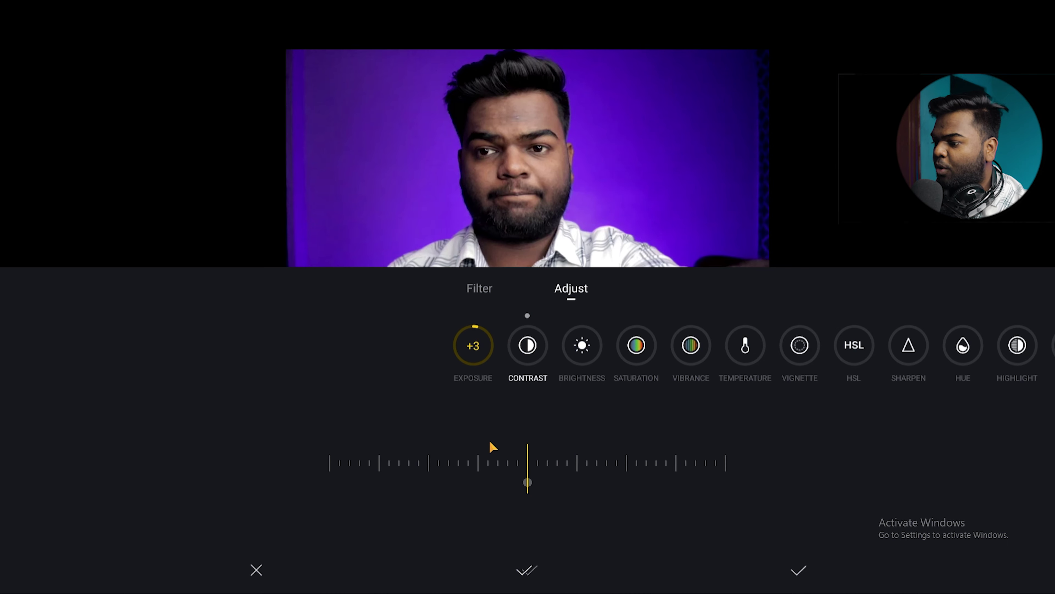
mouse_move(529, 464)
mouse_down()
mouse_move(608, 459)
mouse_move(483, 459)
mouse_move(545, 457)
mouse_move(528, 458)
mouse_up()
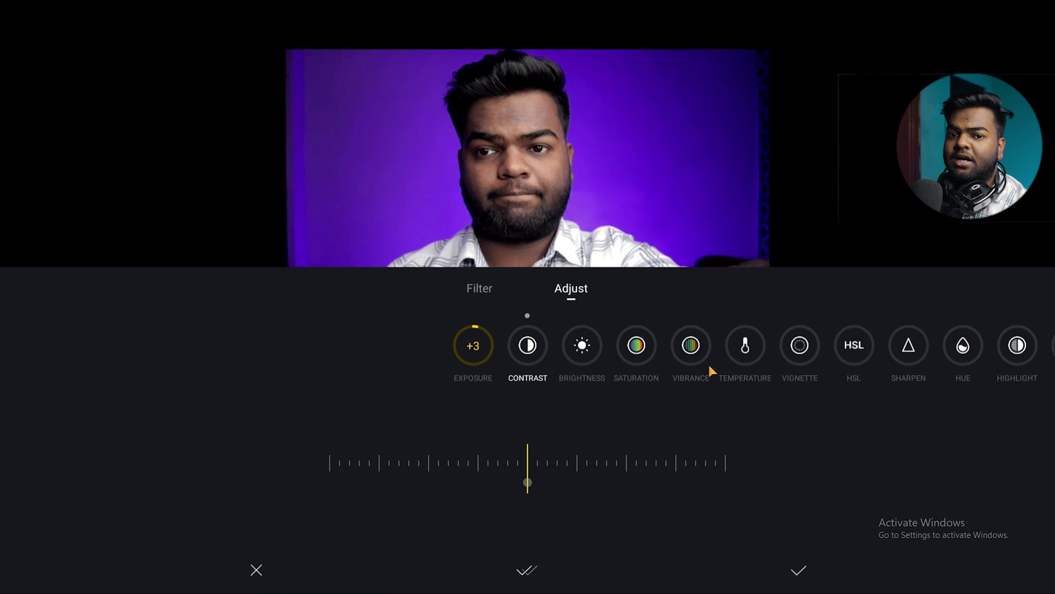
mouse_move(541, 466)
mouse_down()
mouse_move(570, 465)
mouse_move(527, 457)
mouse_move(558, 464)
mouse_up()
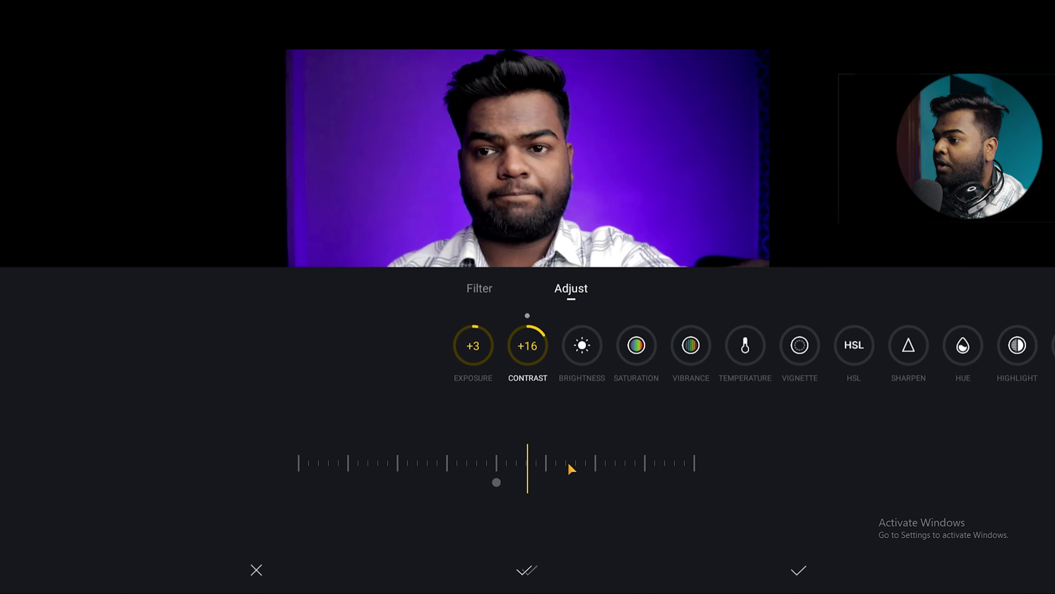
drag(570, 469, 552, 443)
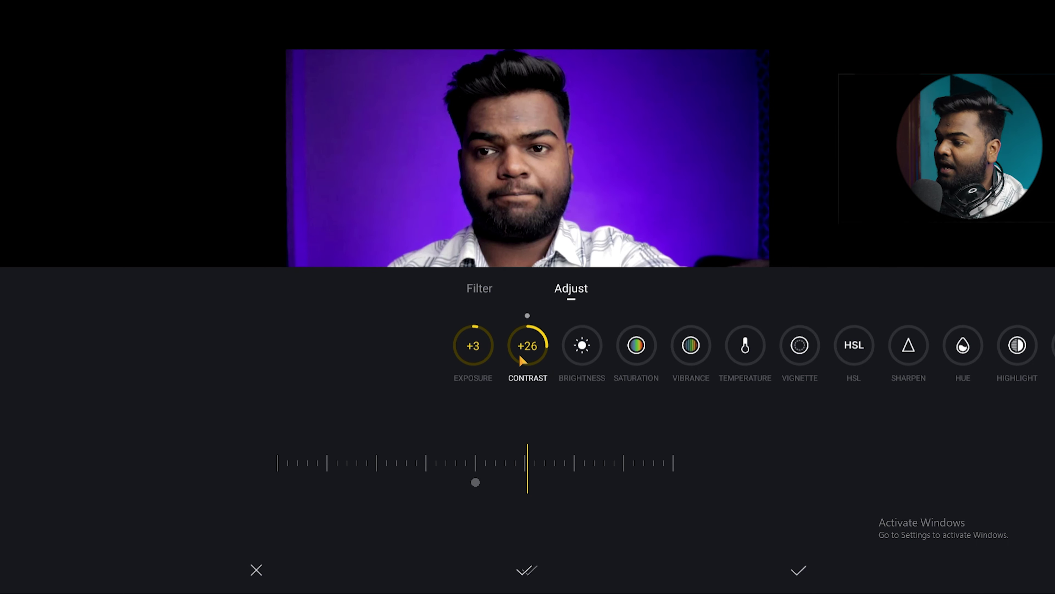
Step: Set the clip's brightness to +3 and its saturation to +7
click(583, 347)
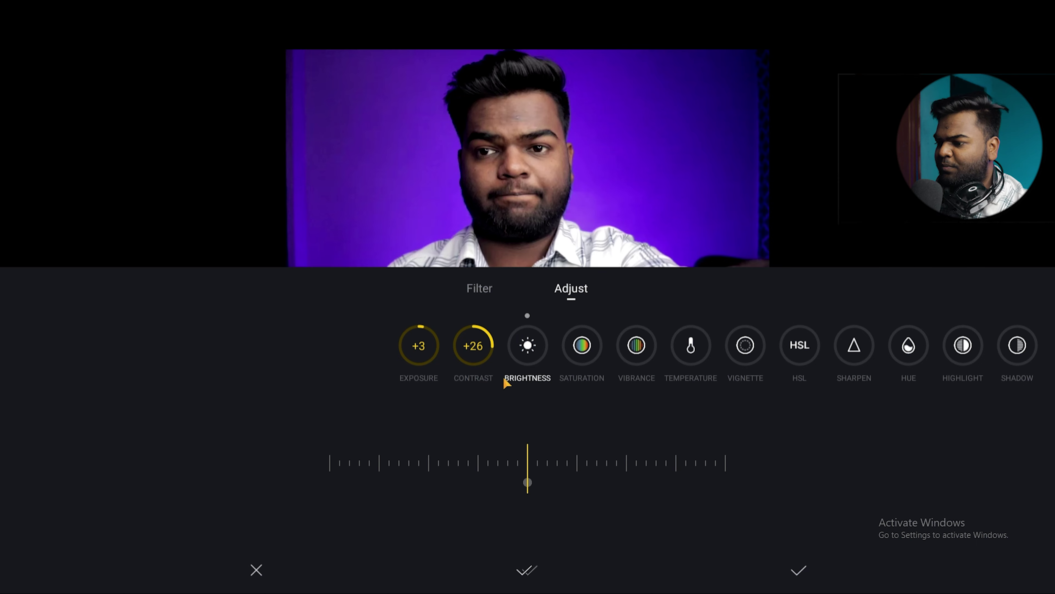
mouse_move(530, 474)
mouse_down()
mouse_move(517, 478)
mouse_move(554, 471)
mouse_move(517, 468)
mouse_up()
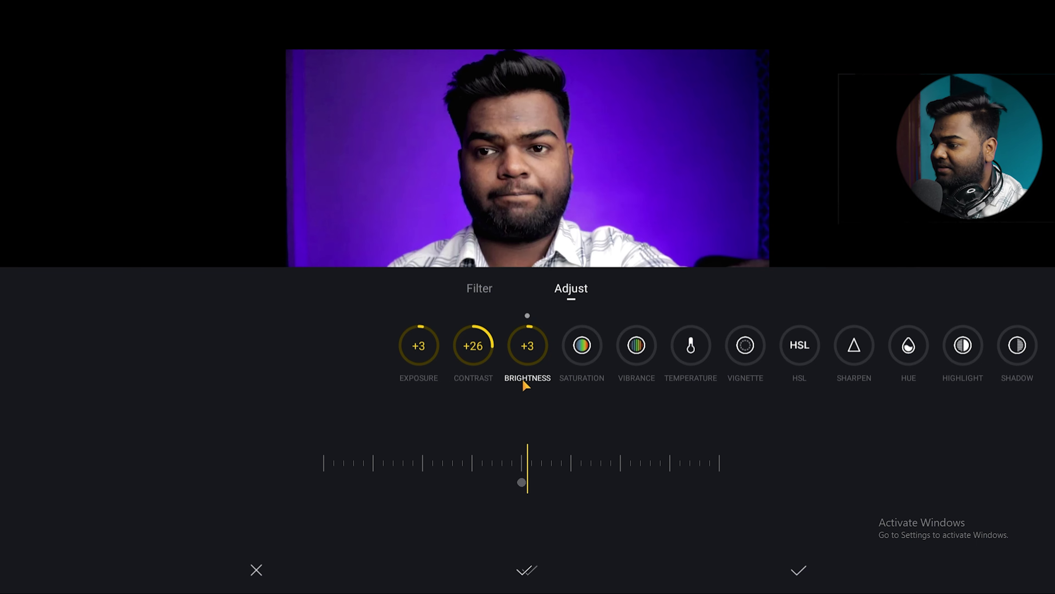
click(587, 348)
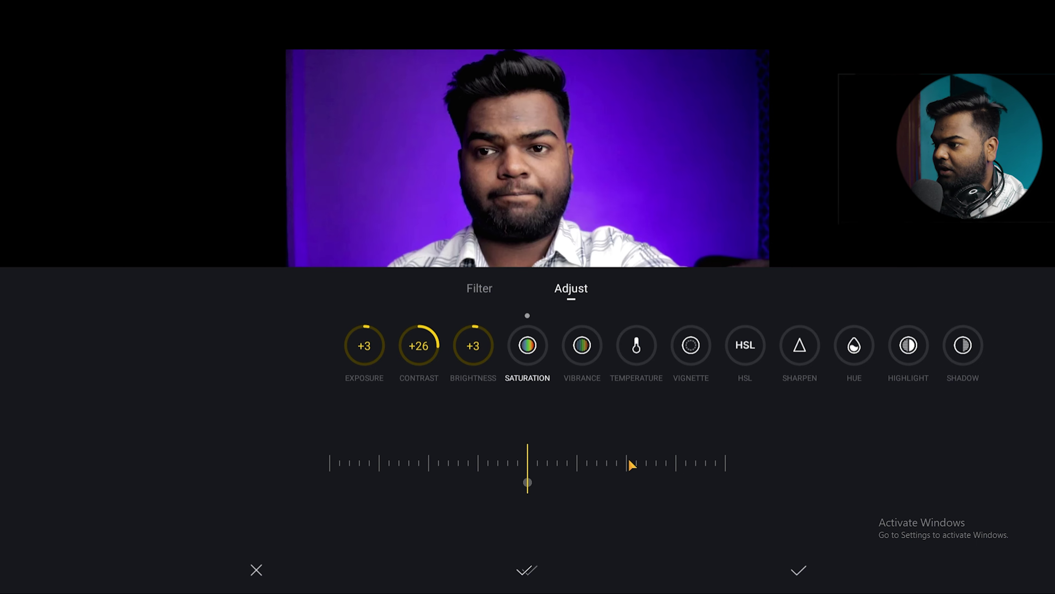
drag(631, 465, 410, 462)
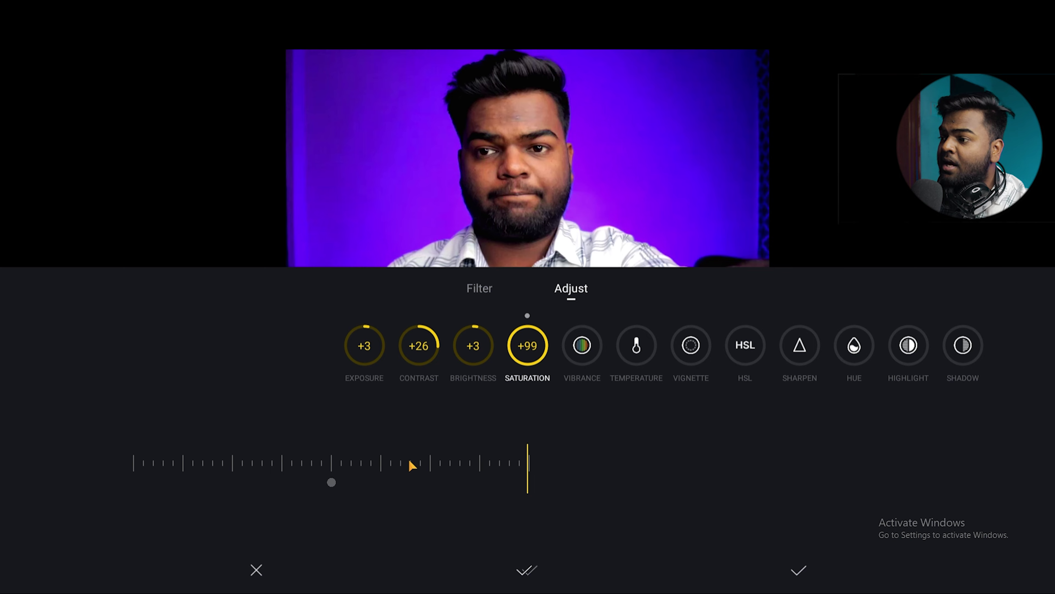
drag(412, 466, 592, 453)
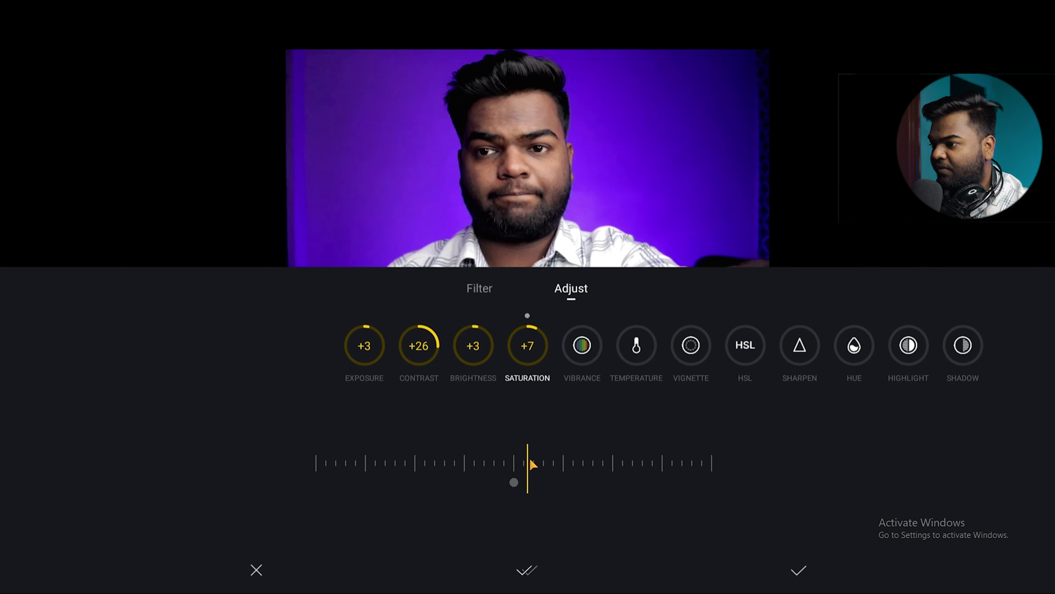
Step: Set the clip's vibrance to +16 and its temperature to -3
click(587, 349)
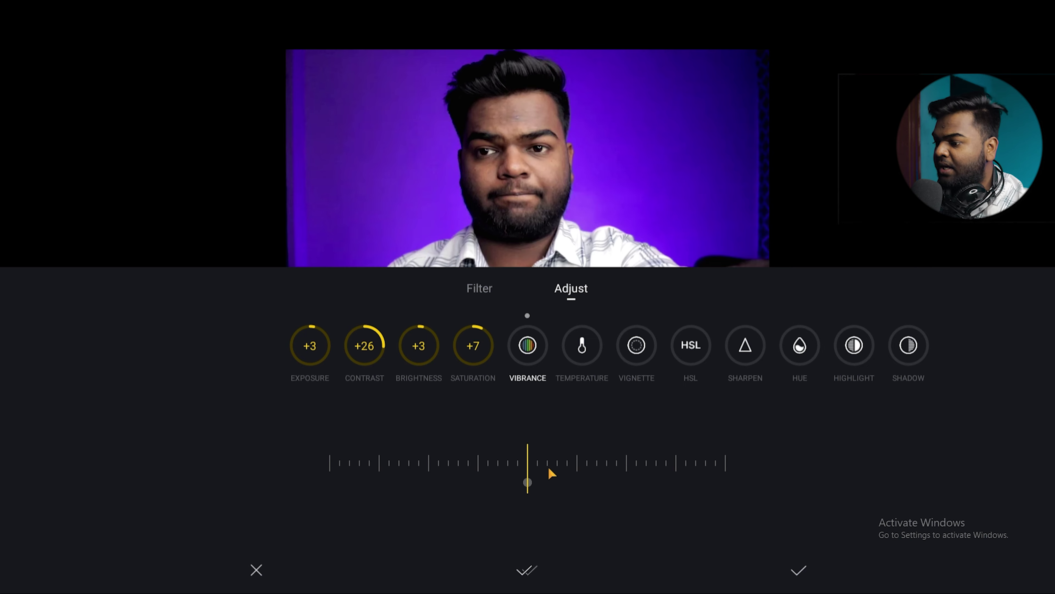
drag(566, 462, 542, 458)
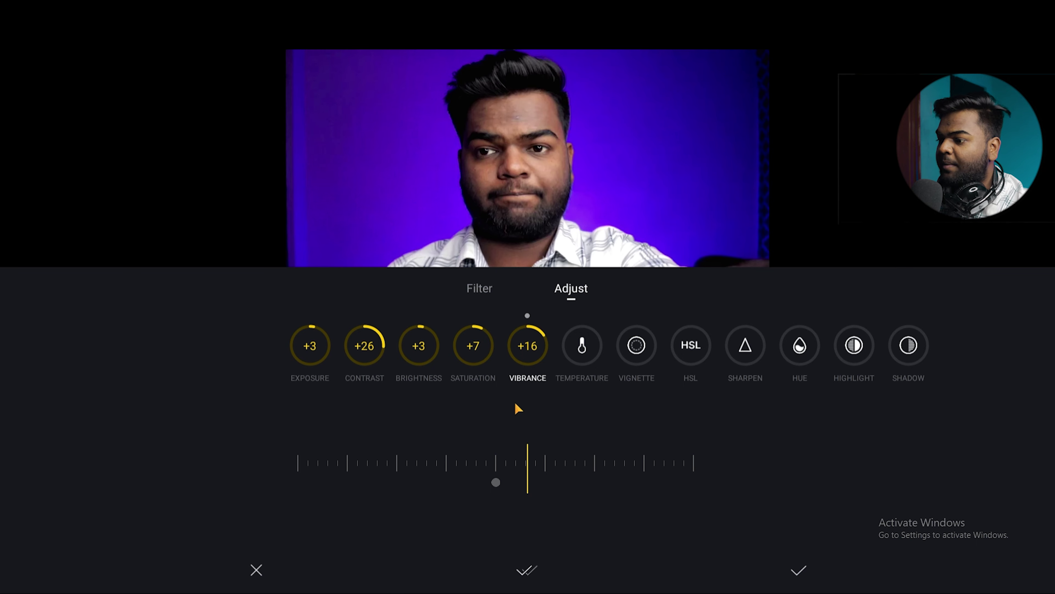
click(585, 360)
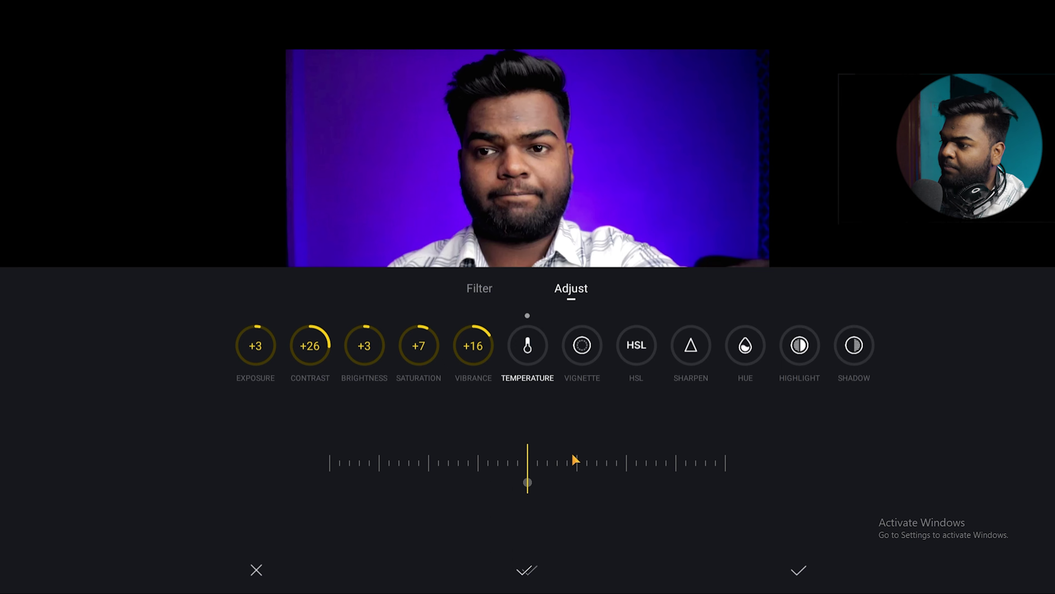
drag(580, 465, 603, 462)
Step: Set the clip's vignette to +3 and open the HSL adjustments to go through the orange, yellow and green channels
click(583, 350)
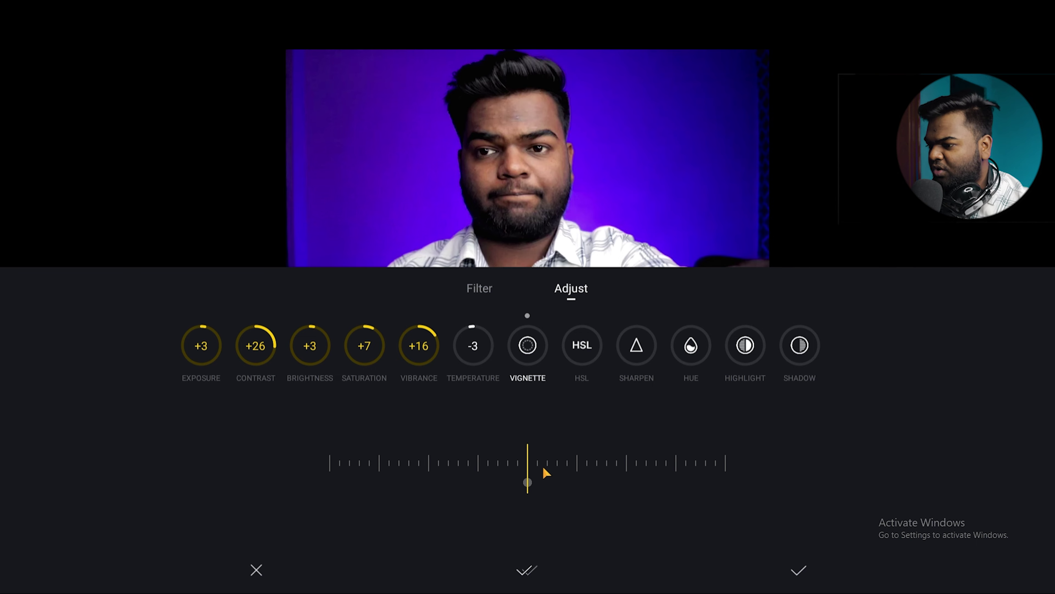
mouse_move(537, 464)
mouse_down()
mouse_move(614, 464)
mouse_move(359, 475)
mouse_move(525, 462)
mouse_up()
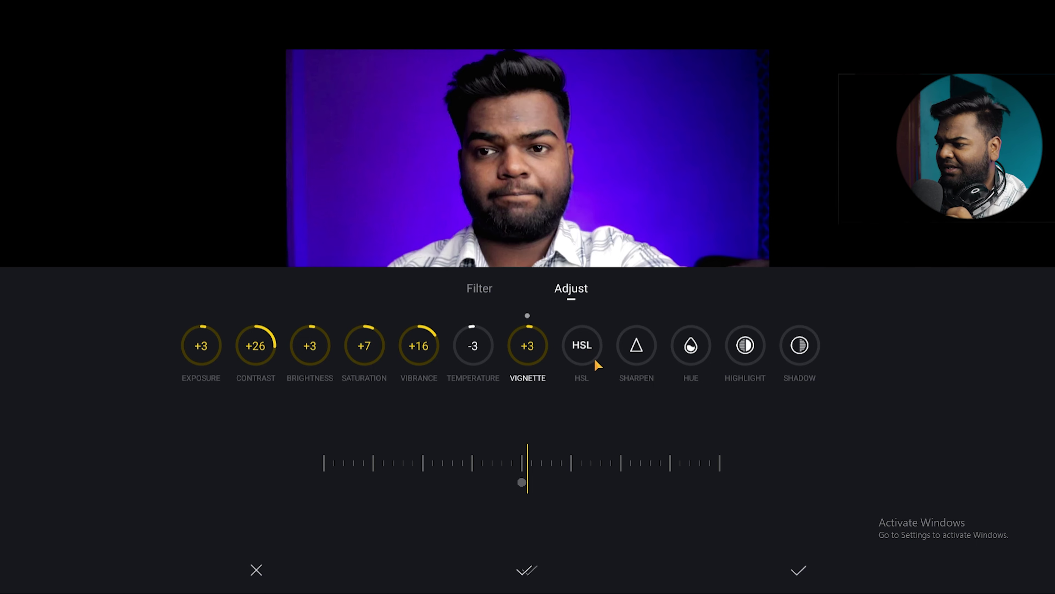
click(582, 347)
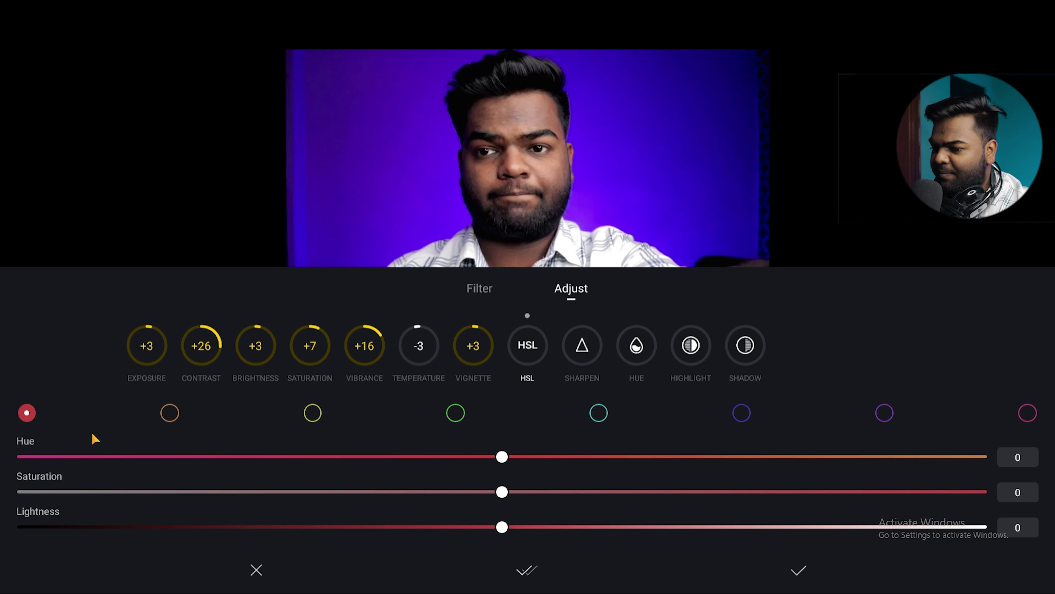
click(168, 413)
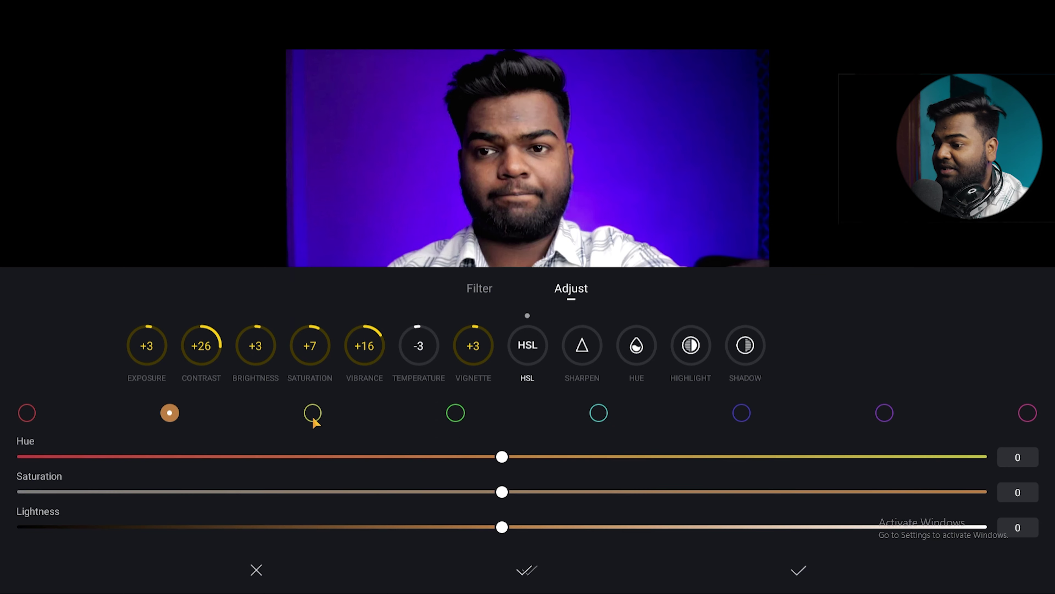
click(312, 415)
click(455, 414)
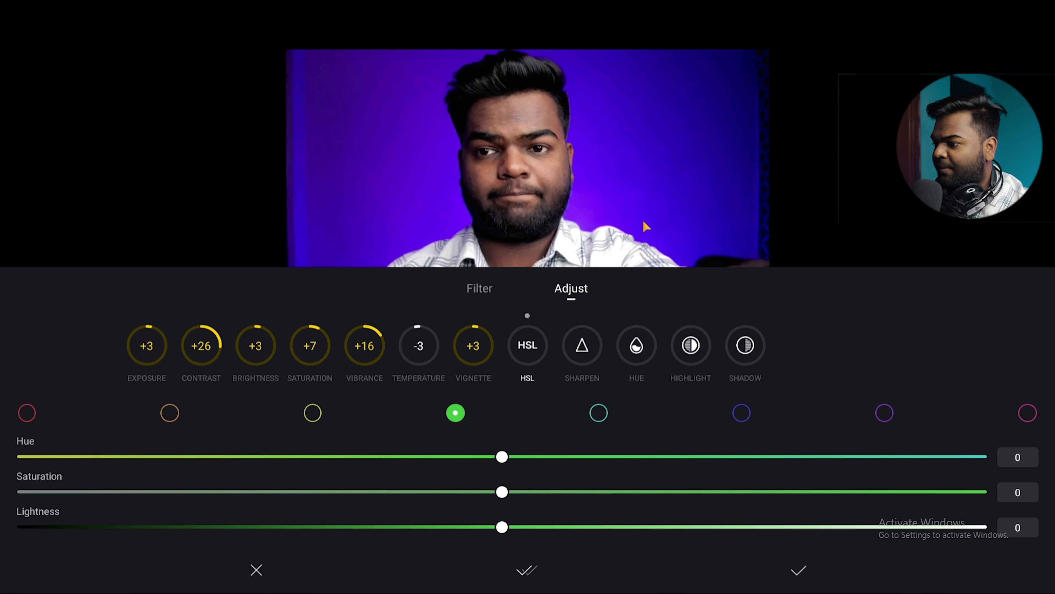
Step: Try different hue shifts on the blue HSL channel and set its hue to -56
click(737, 417)
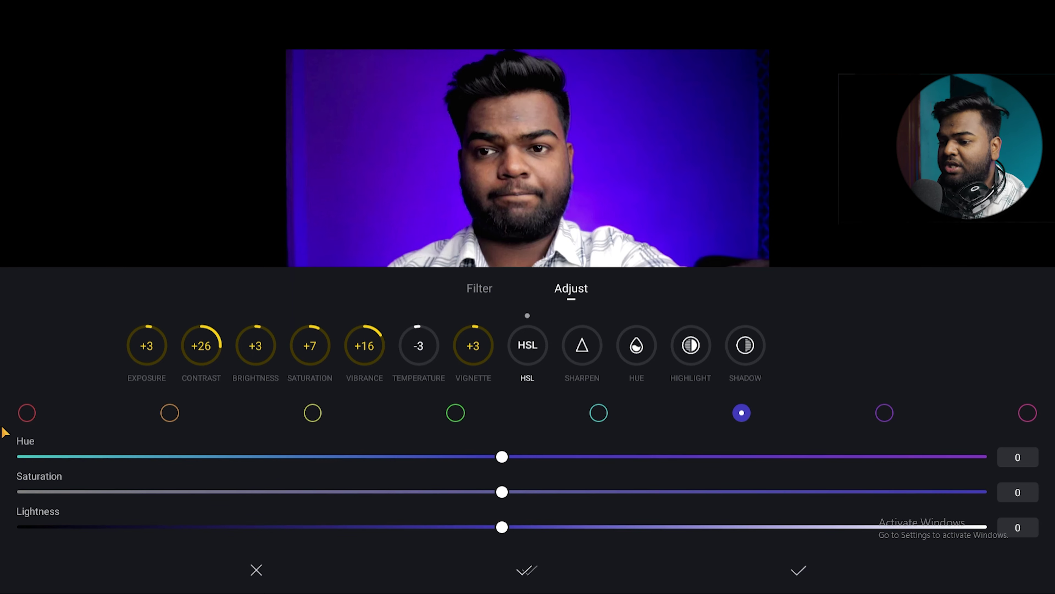
drag(506, 457, 873, 456)
drag(987, 457, 969, 485)
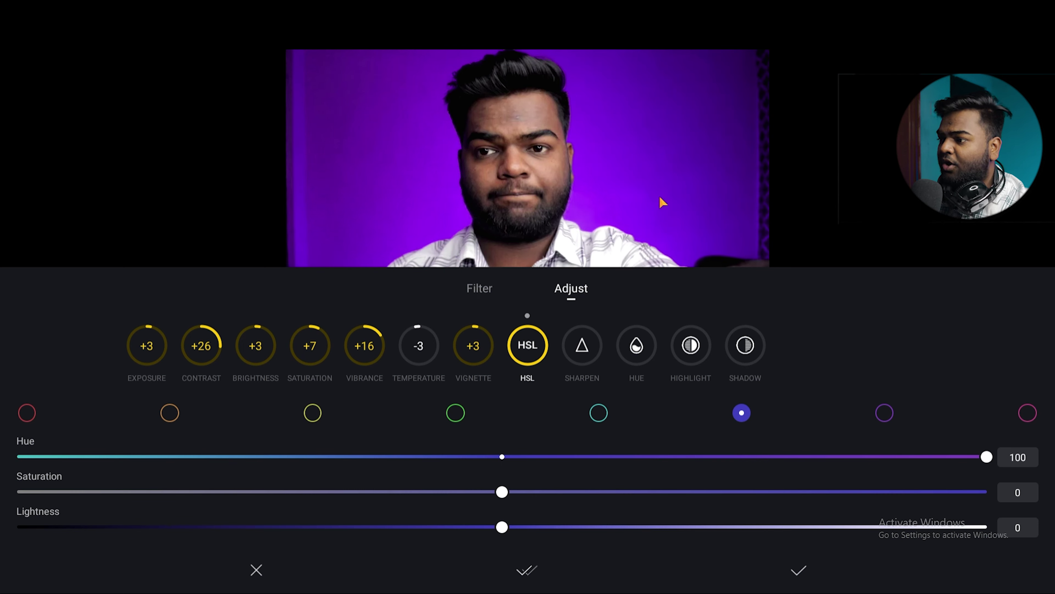
drag(986, 457, 934, 449)
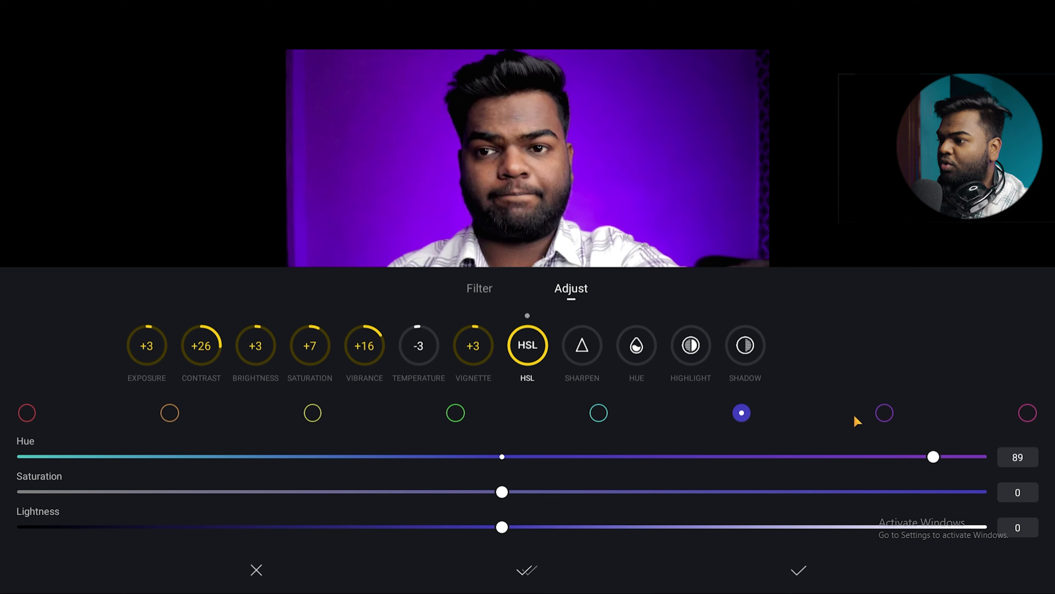
drag(856, 420, 602, 430)
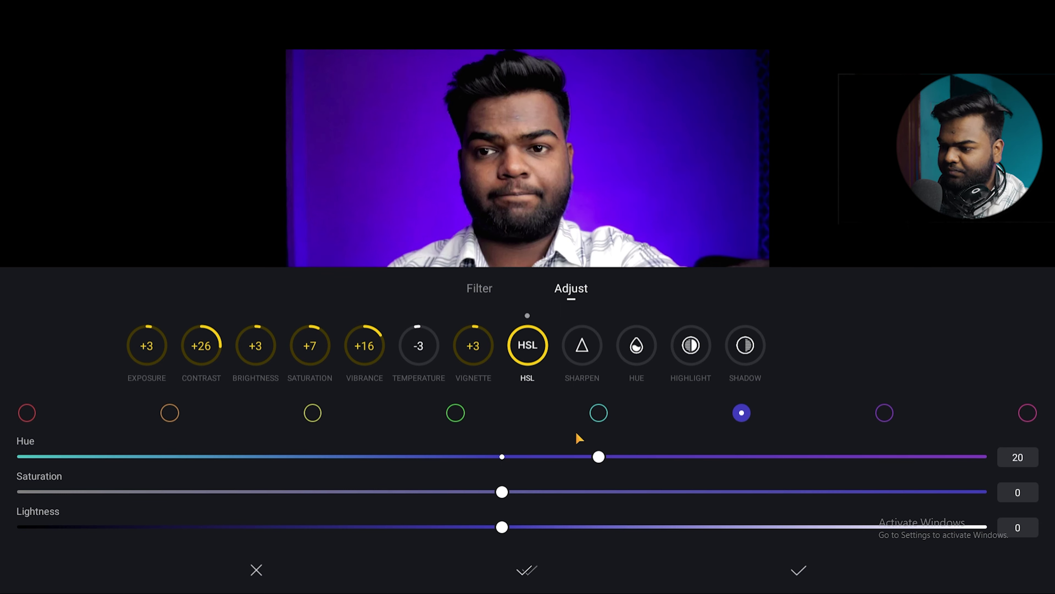
drag(587, 455, 231, 465)
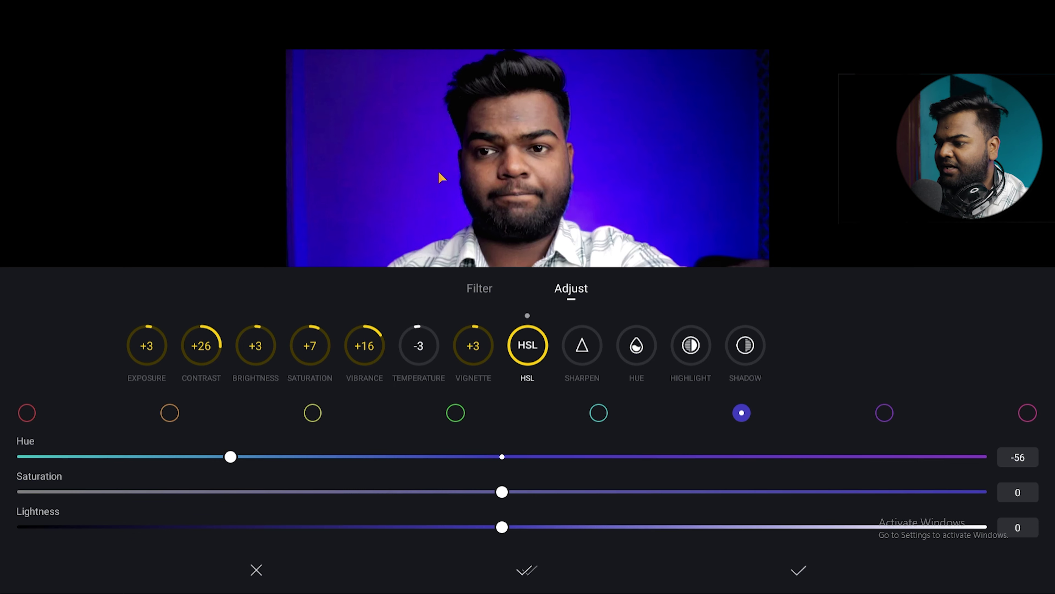
Step: Set the blue HSL channel's saturation to -58 and its lightness to -100
drag(505, 497, 987, 491)
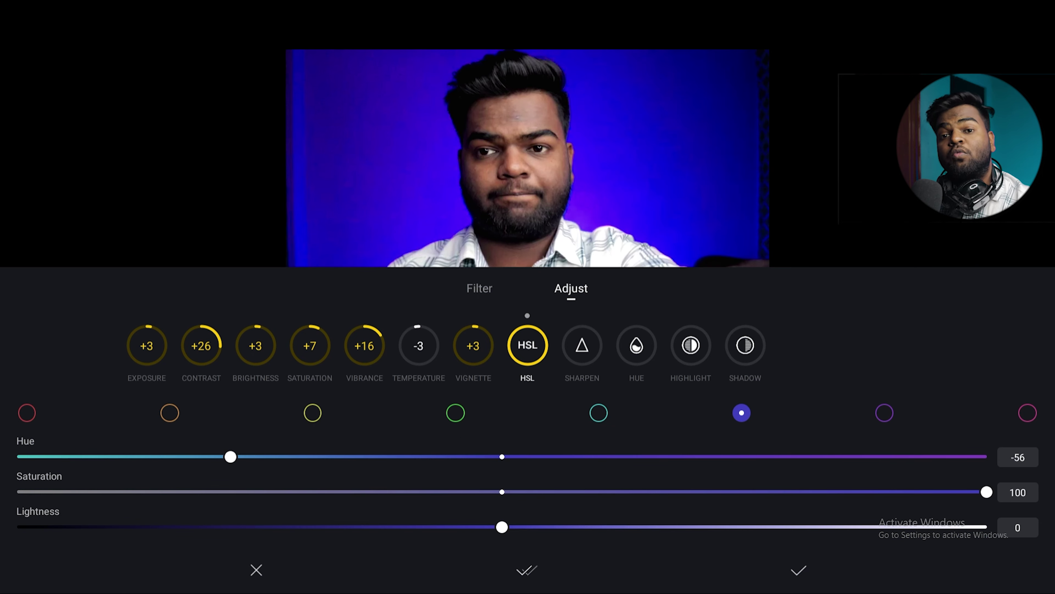
drag(1000, 529, 224, 470)
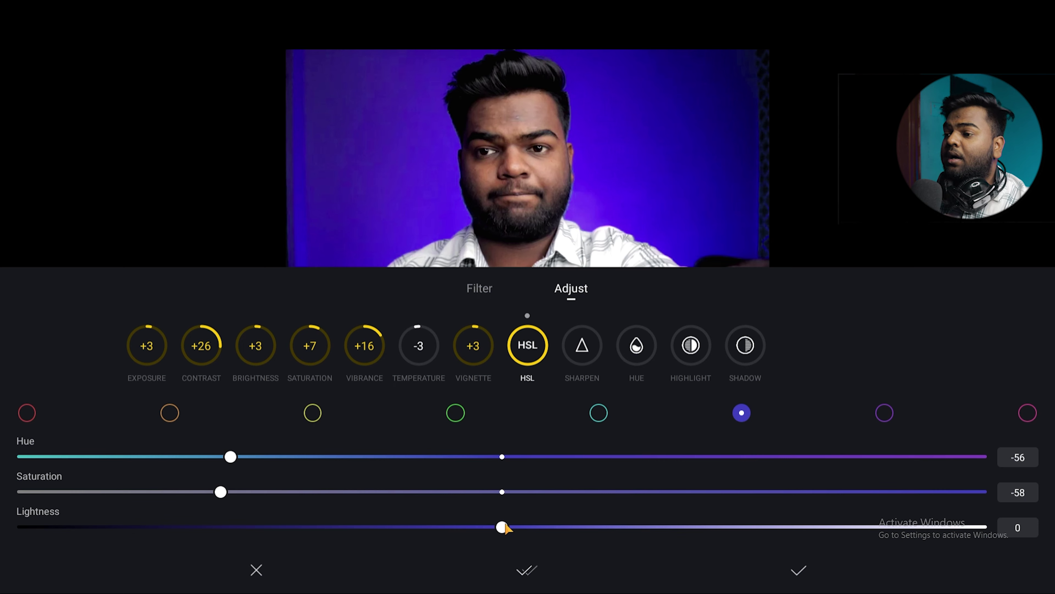
drag(504, 528, 3, 580)
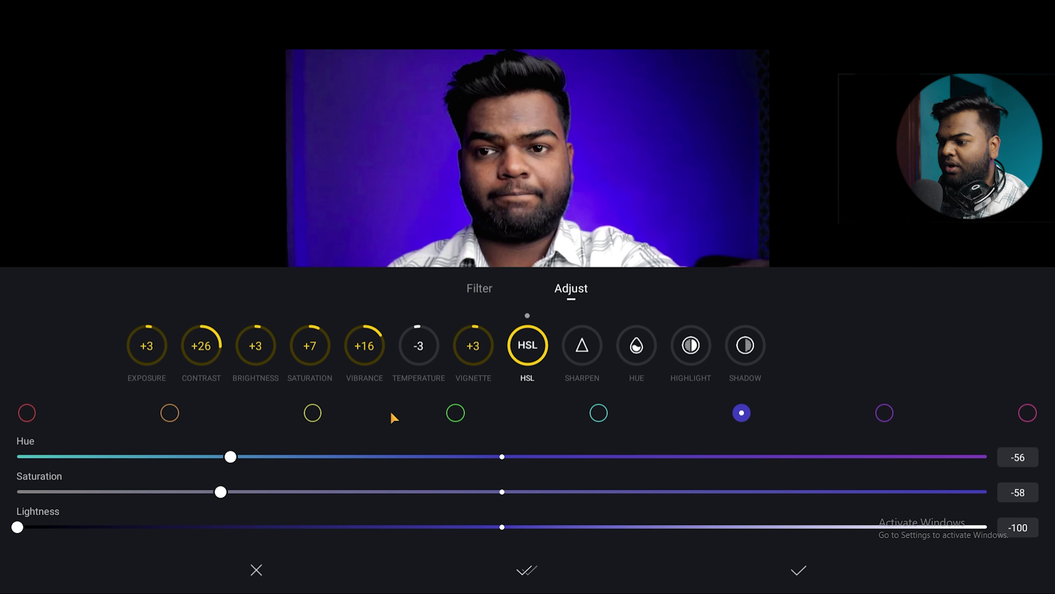
Step: Adjust the orange HSL channel to hue -11, saturation -3 and lightness 27
click(456, 416)
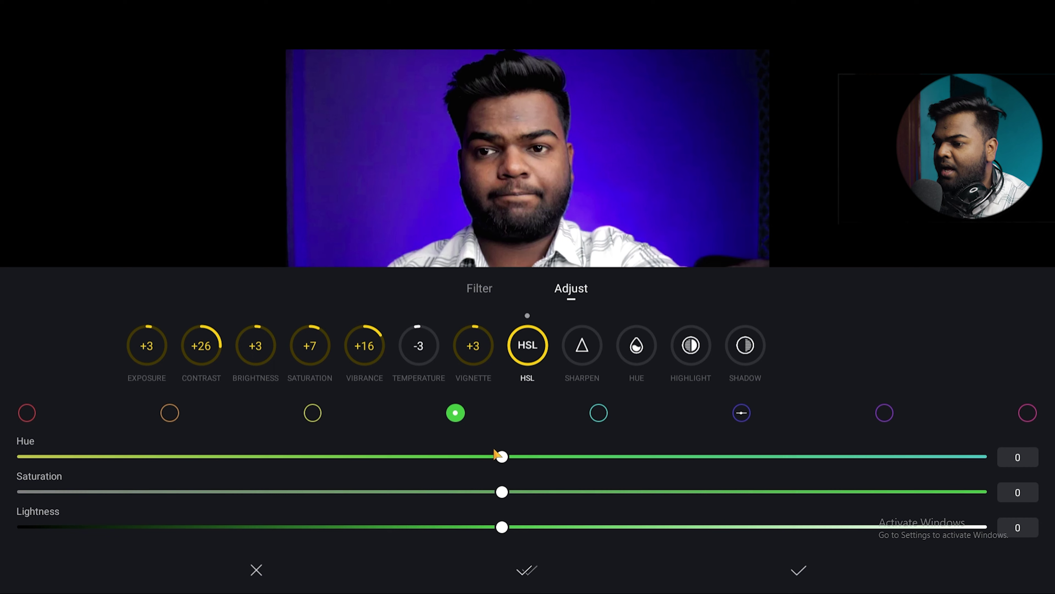
click(168, 416)
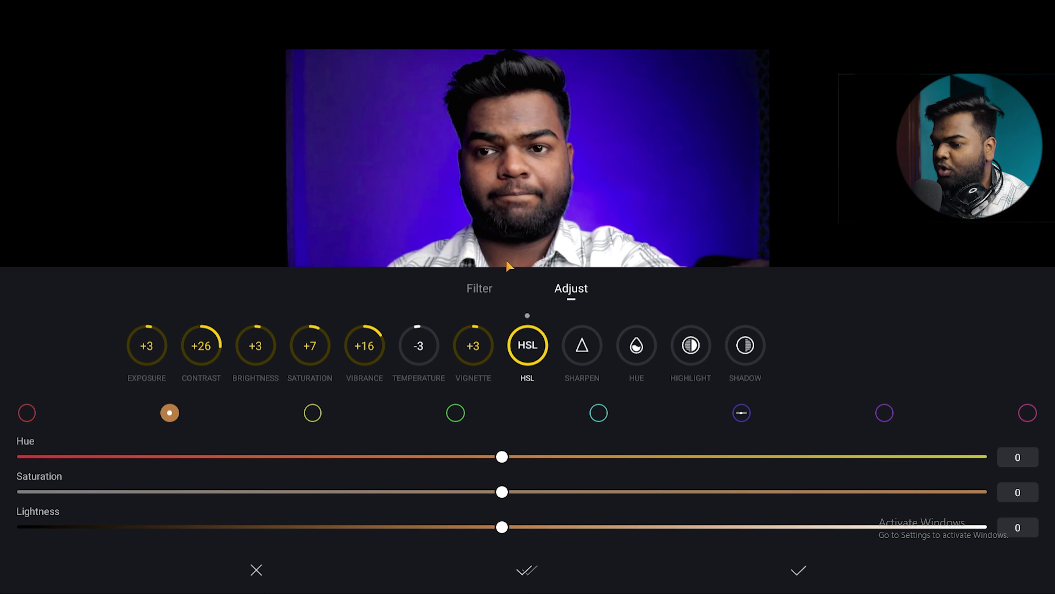
drag(502, 494, 490, 549)
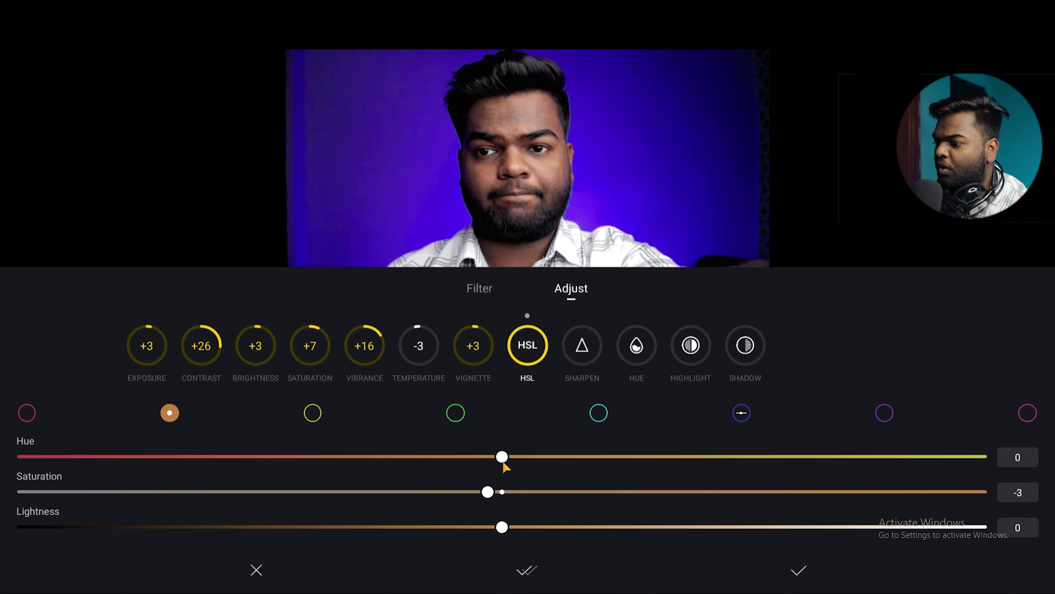
drag(502, 457, 453, 440)
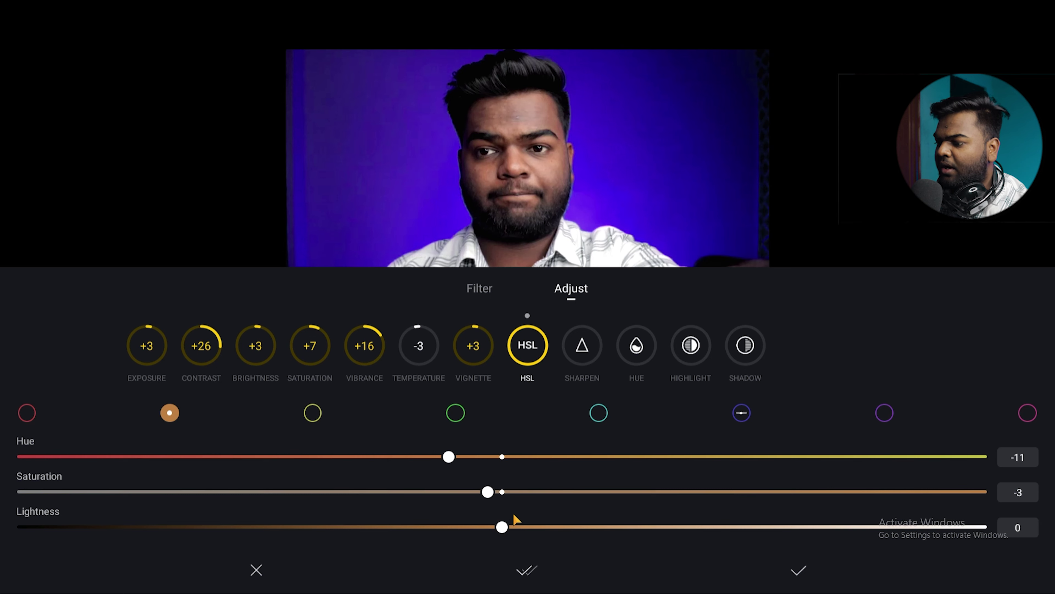
drag(502, 527, 638, 506)
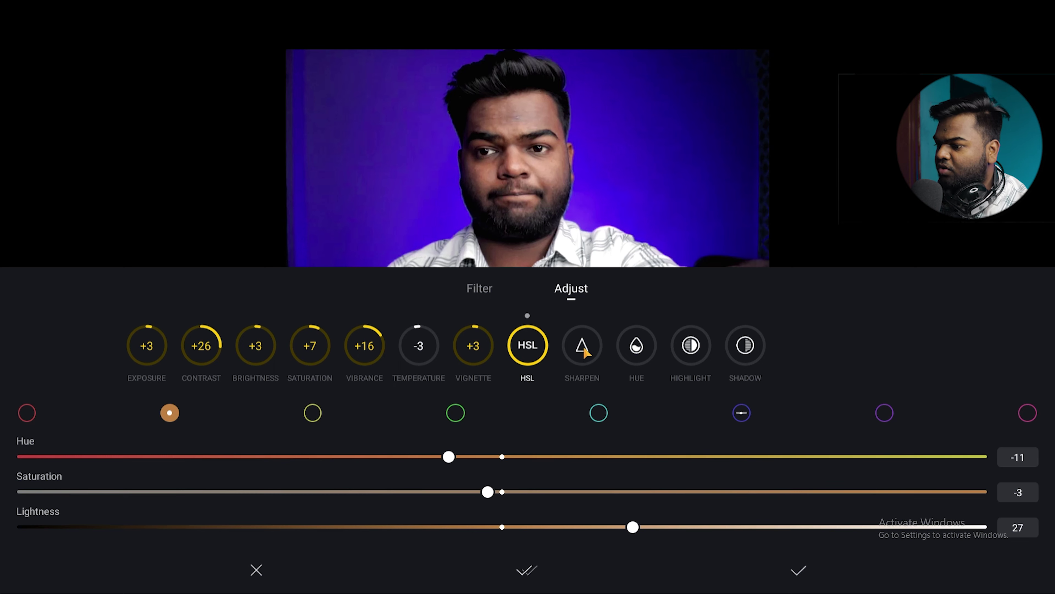
Step: Set the clip's sharpening to +25 and try out the overall hue adjustment
click(582, 347)
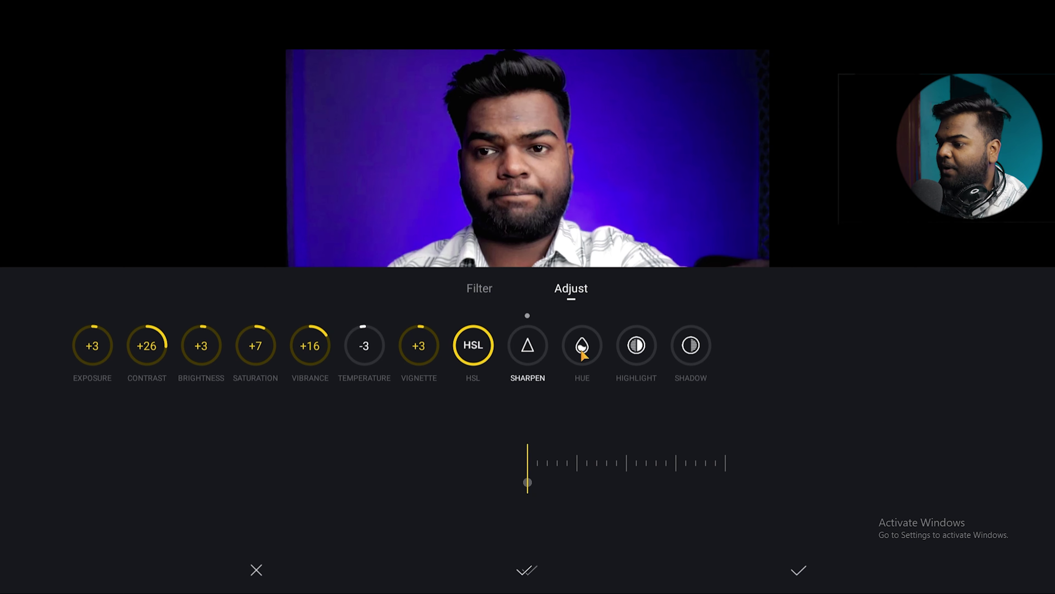
drag(608, 469, 691, 474)
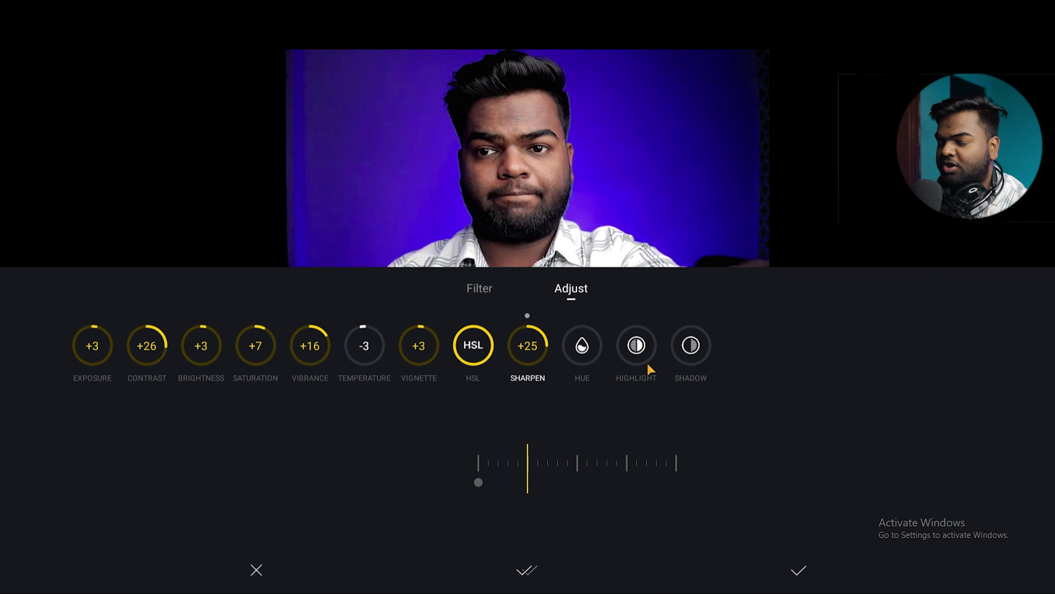
click(583, 348)
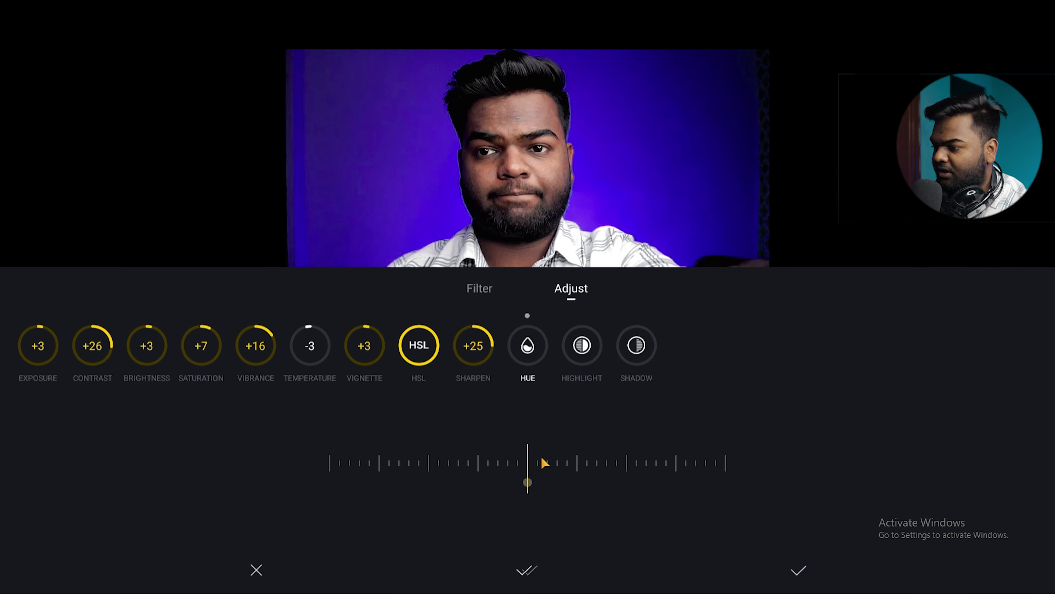
drag(544, 462, 749, 441)
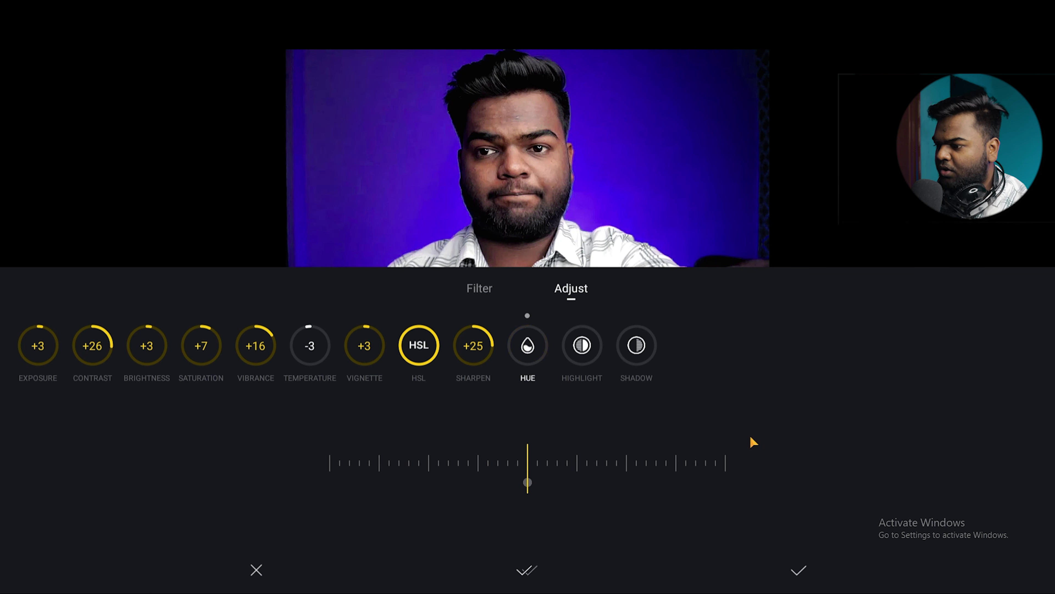
Step: Set the clip's highlight to +42 and its shadow to +13, and apply the adjustments
click(582, 346)
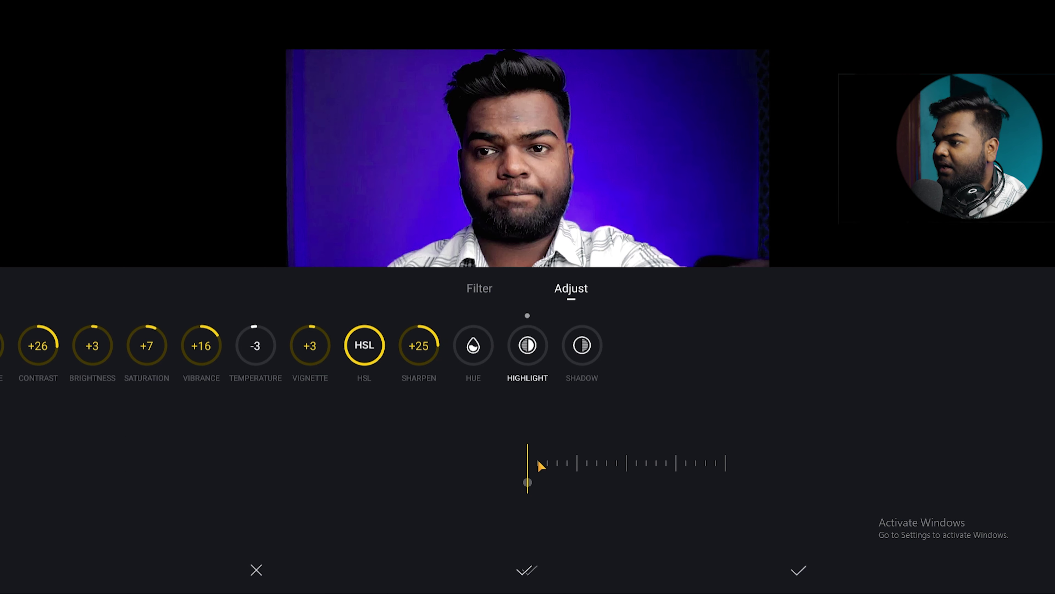
drag(539, 464, 536, 438)
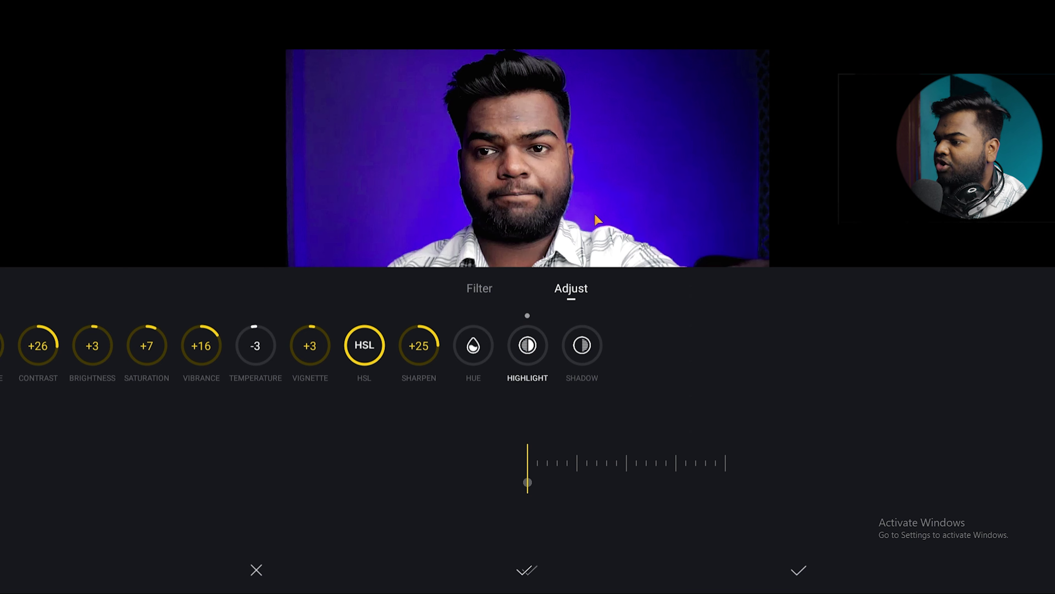
drag(620, 468, 689, 445)
click(588, 345)
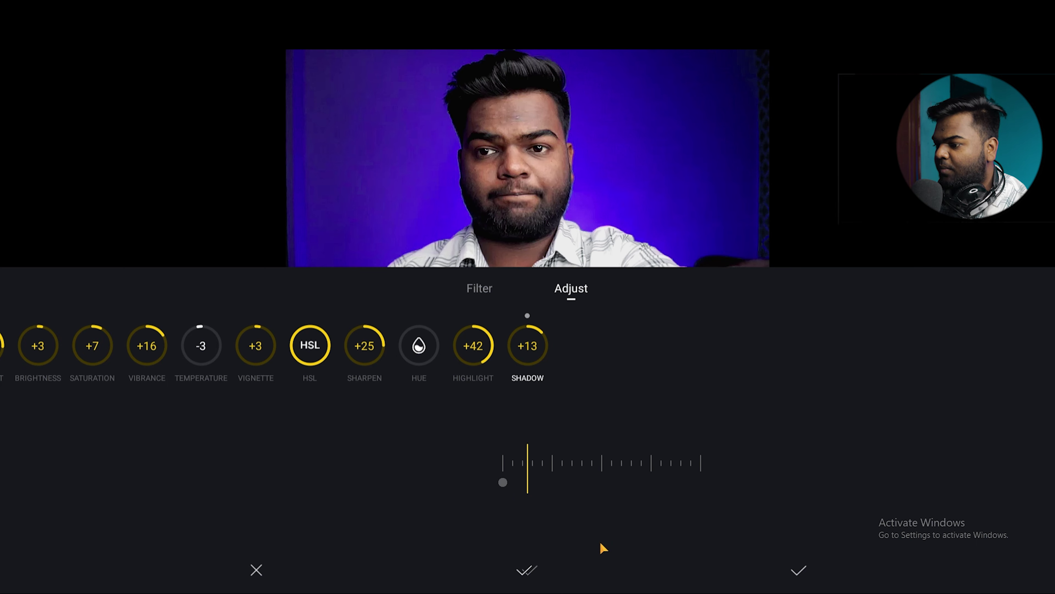
click(797, 570)
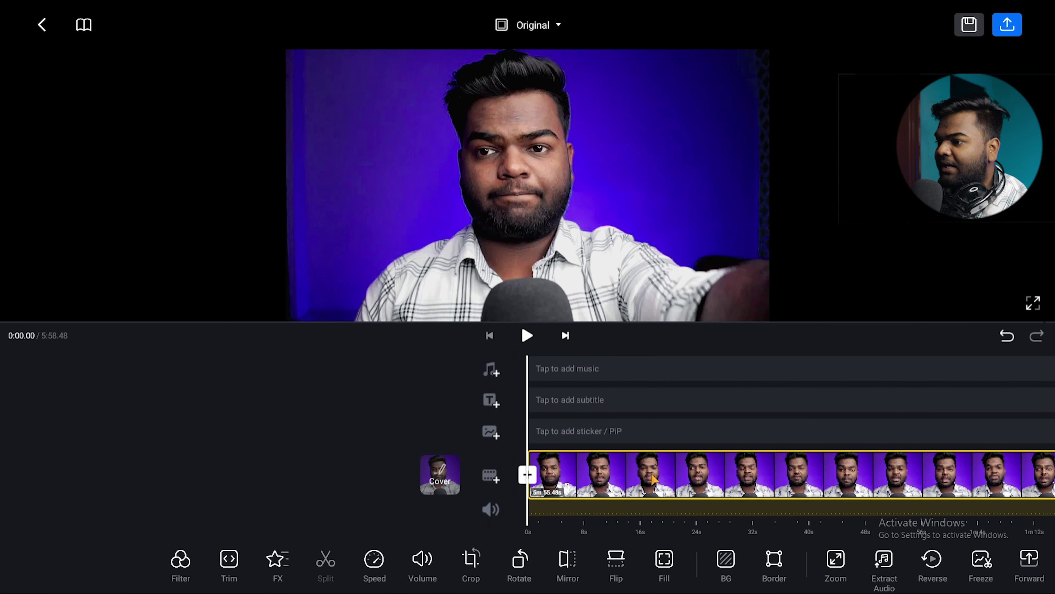
Step: Play back a short part of the graded clip from about 1:38 to check the colours
scroll(734, 480, down, 10)
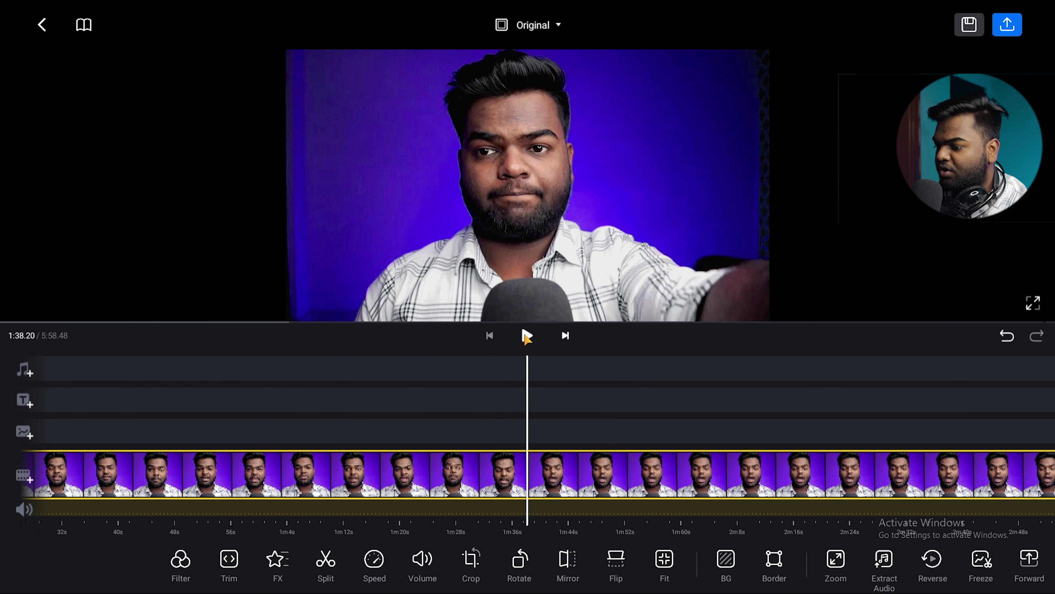
key(XF86AudioRaiseVolume)
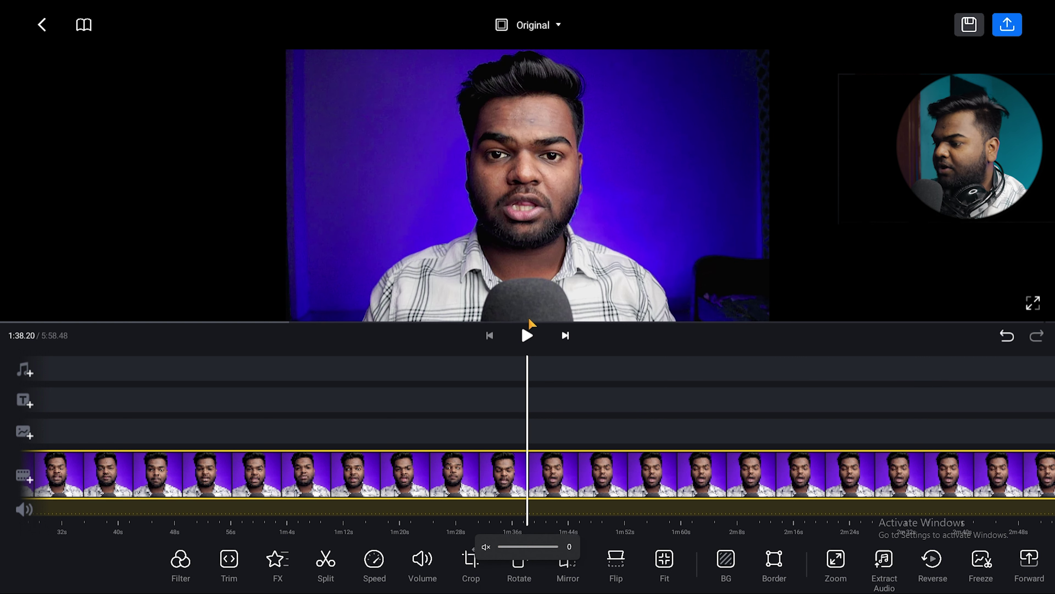
click(527, 336)
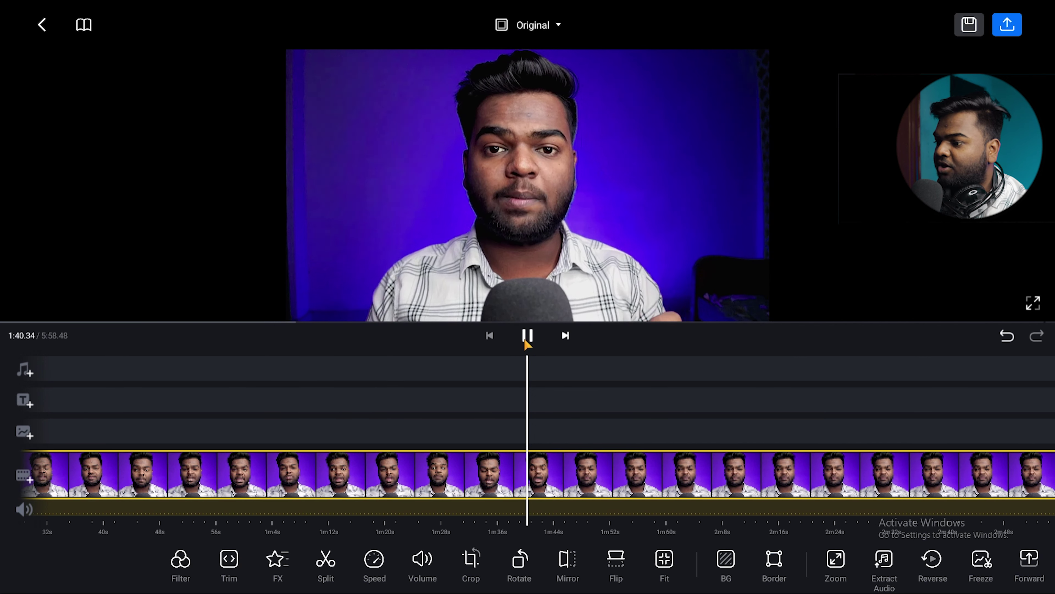
click(525, 335)
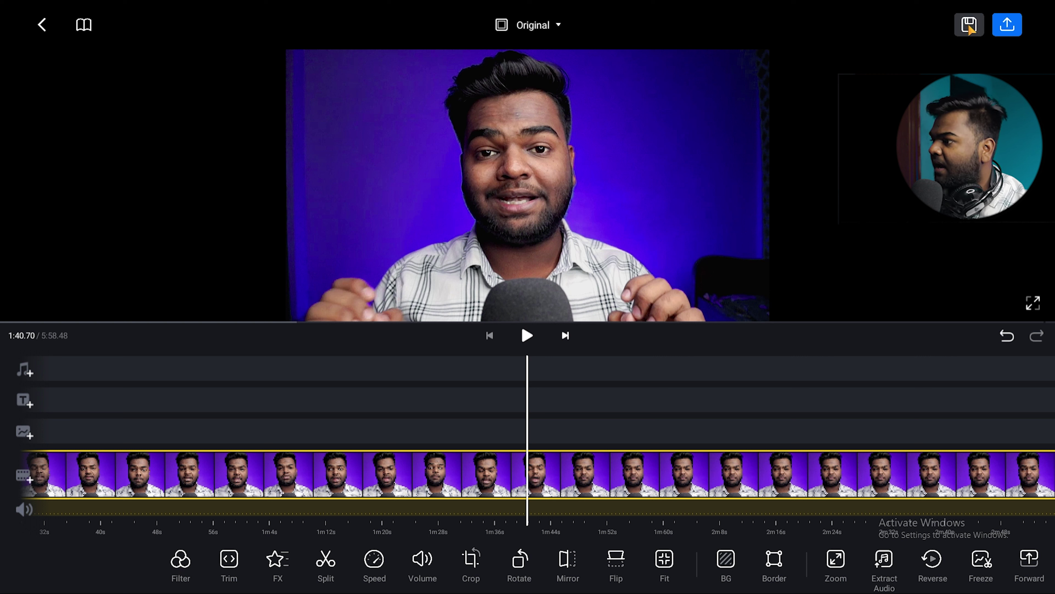
Step: Export the video at 1080p and 60 FPS with a bitrate of 34.00 Mbps
click(1009, 26)
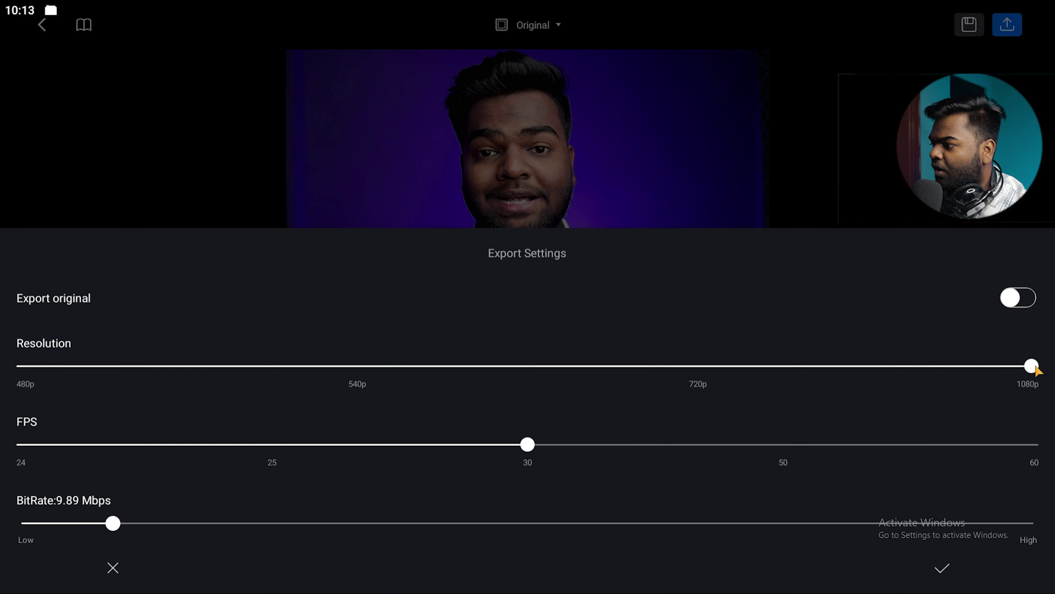
drag(528, 444, 1032, 444)
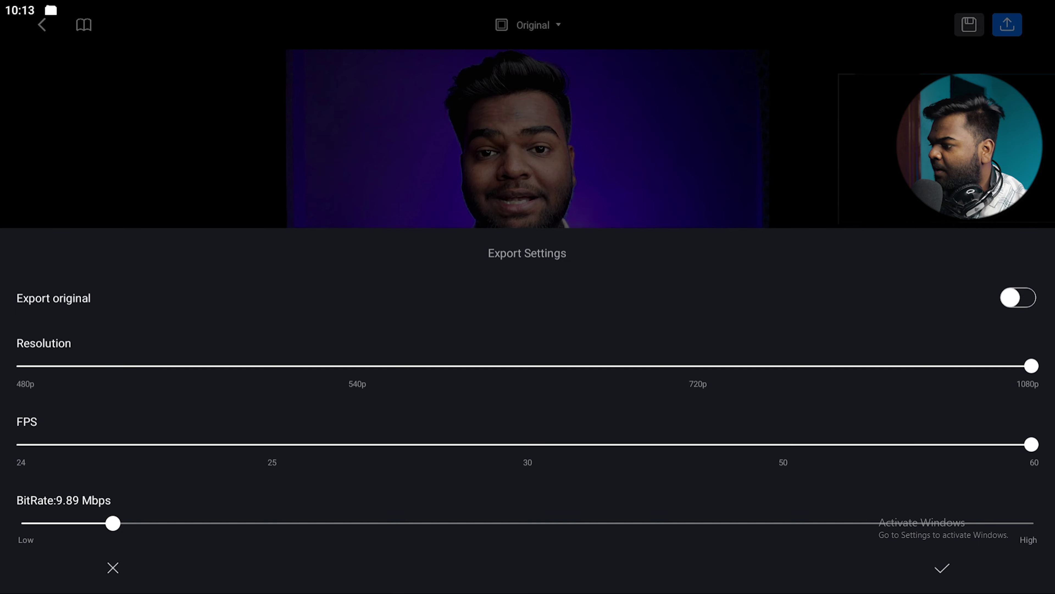
drag(235, 523, 363, 532)
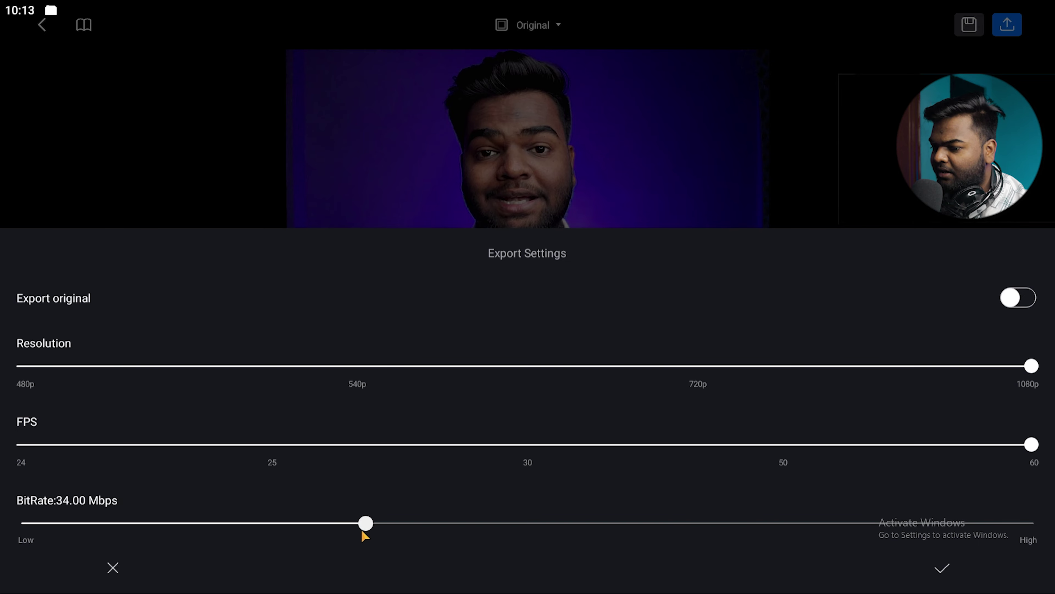
click(942, 568)
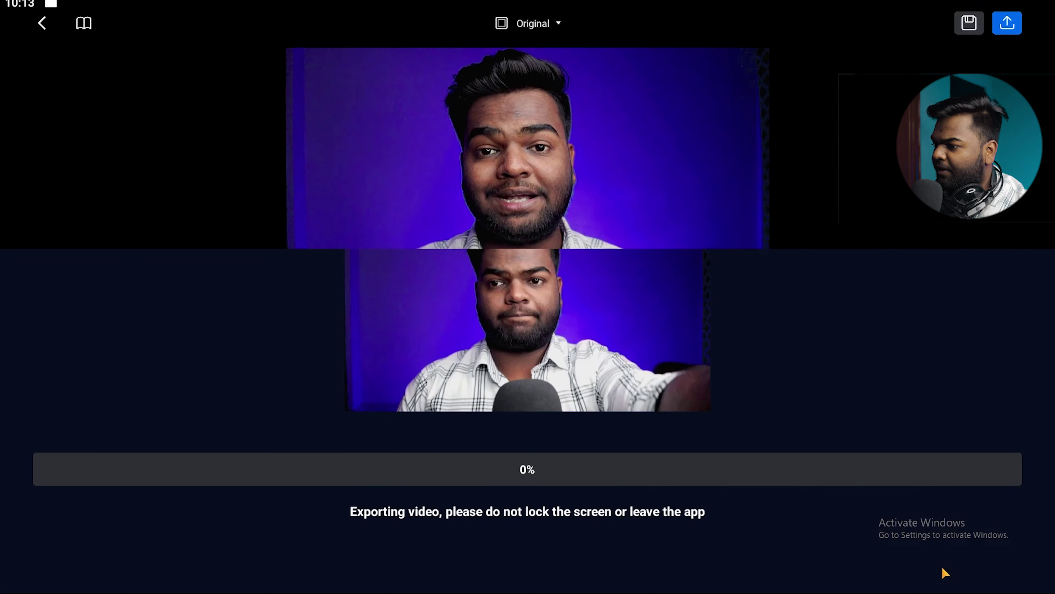